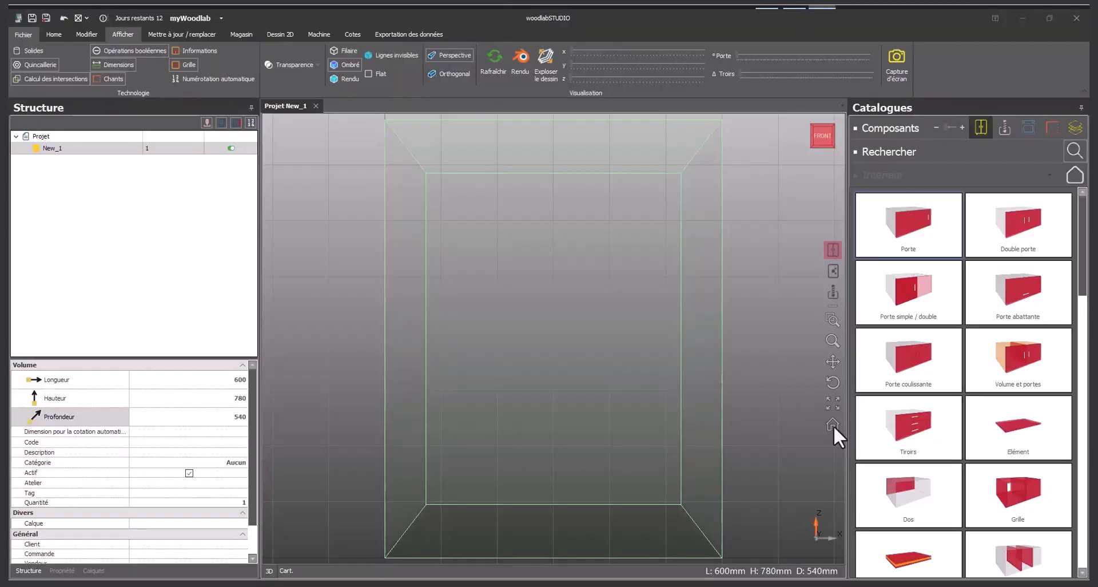
# Set the starting volume's dimensions to 1187 mm length, 1792 mm height and 500 mm depth
pyautogui.click(833, 424)
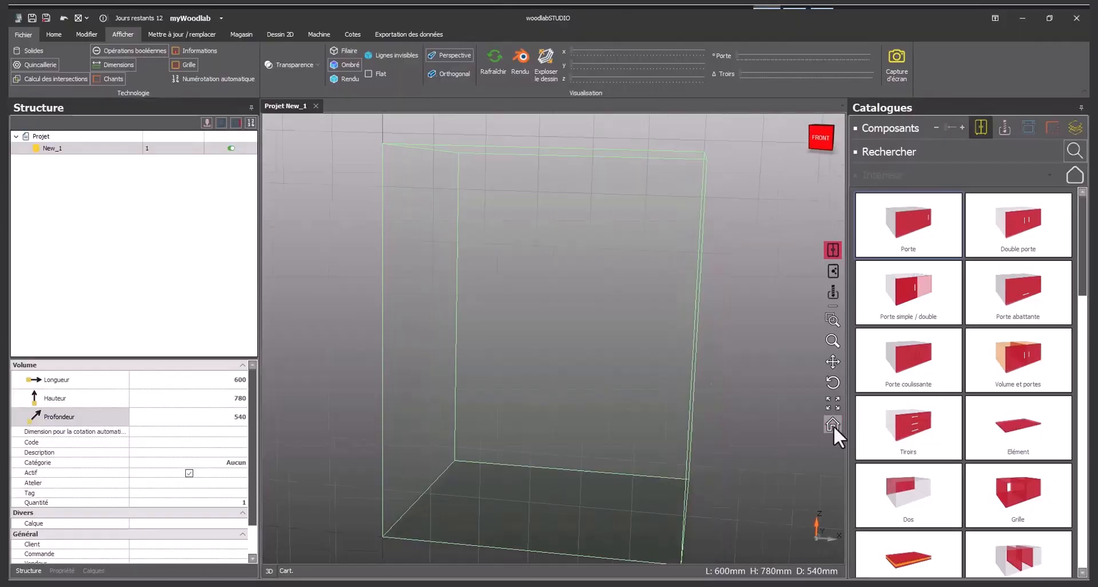
pyautogui.click(234, 380)
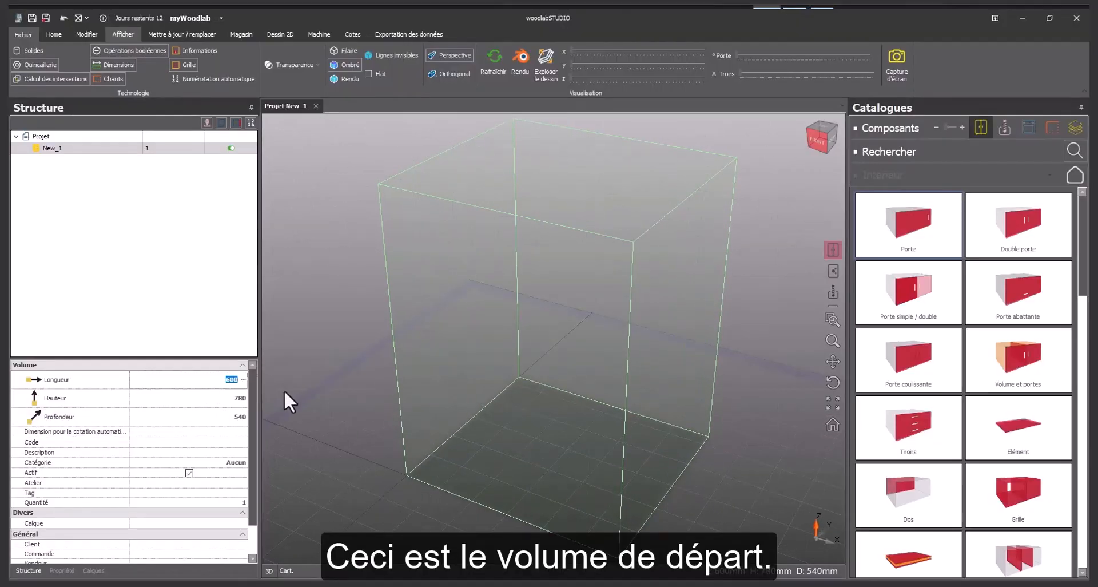
pyautogui.write('1187')
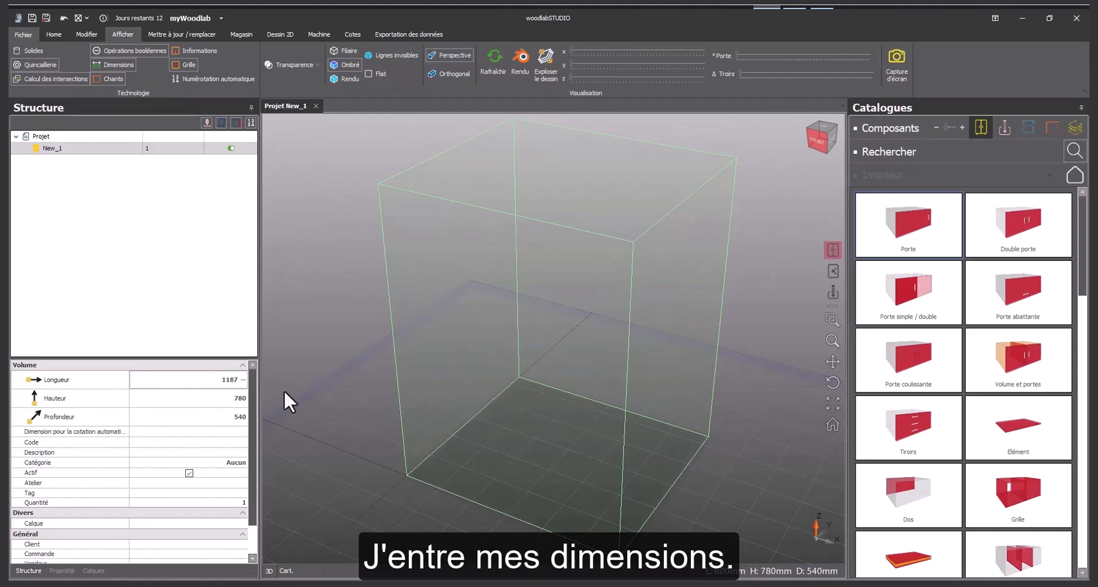
pyautogui.press('Tab')
pyautogui.write('1792')
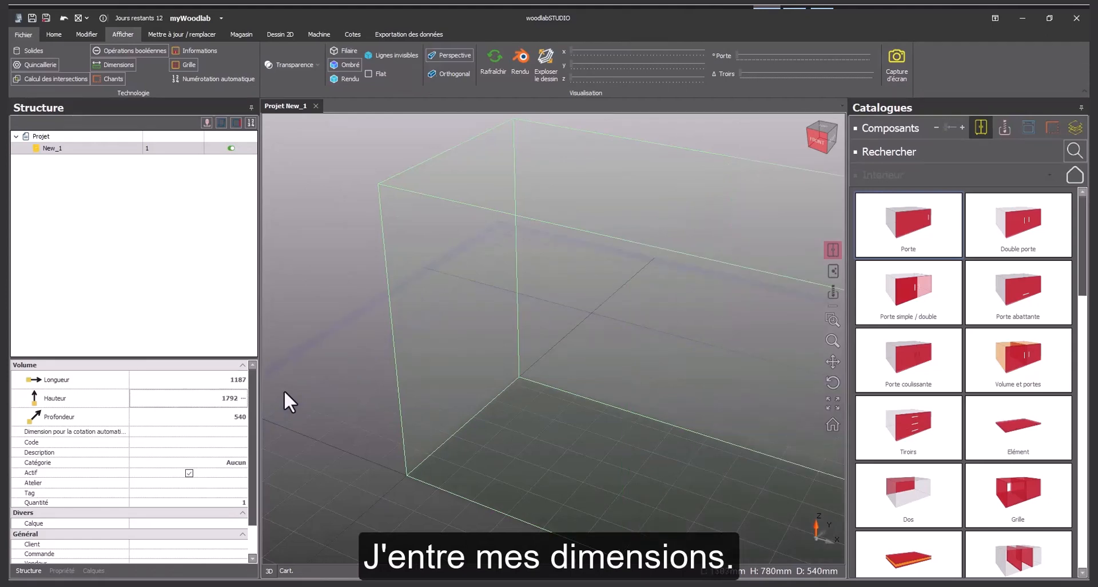
pyautogui.press('Tab')
pyautogui.write('500')
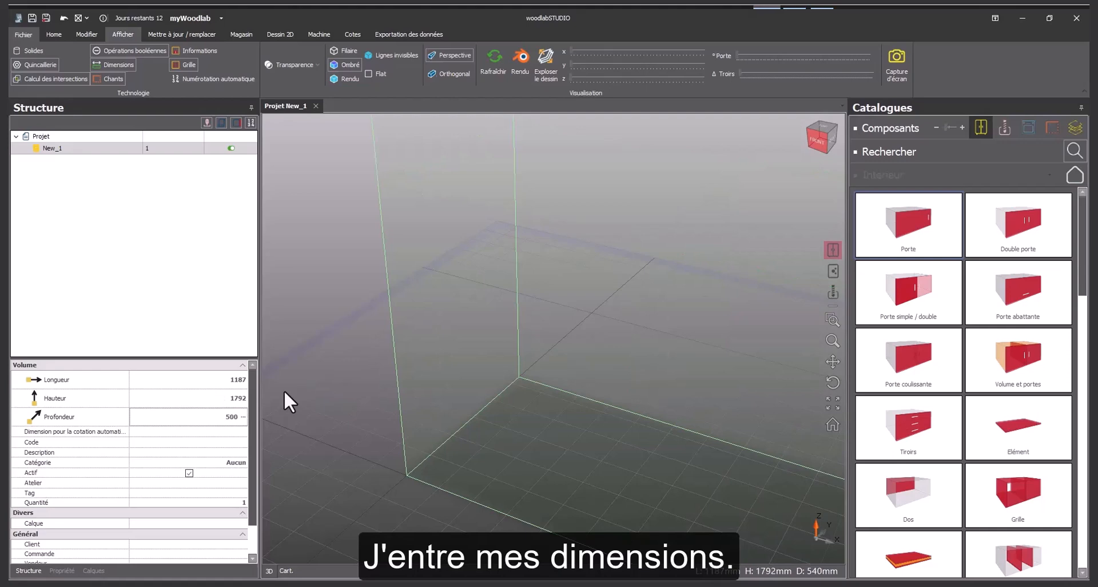
pyautogui.press('Return')
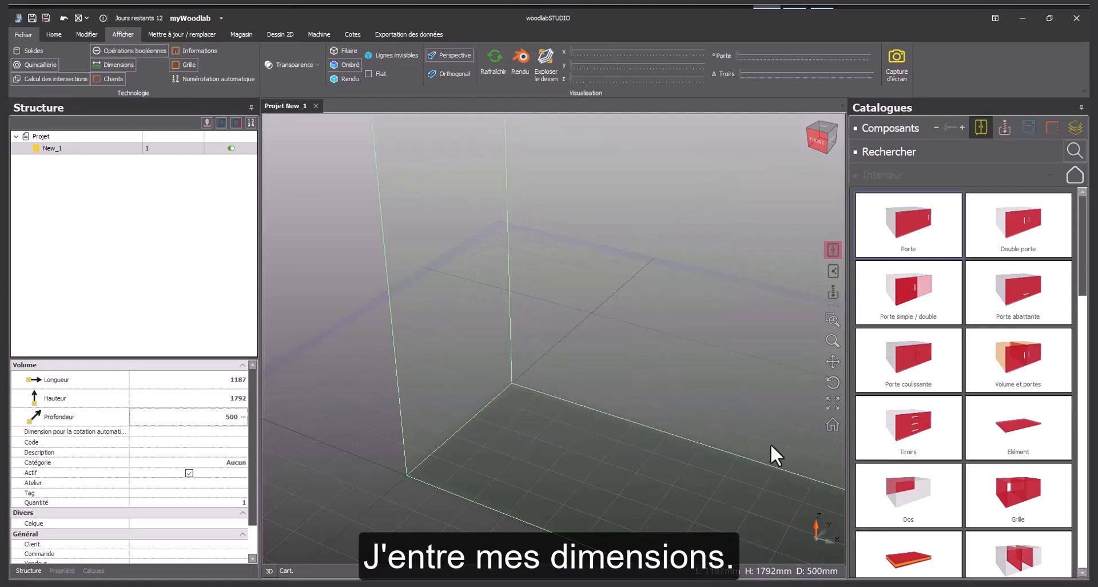
pyautogui.click(833, 425)
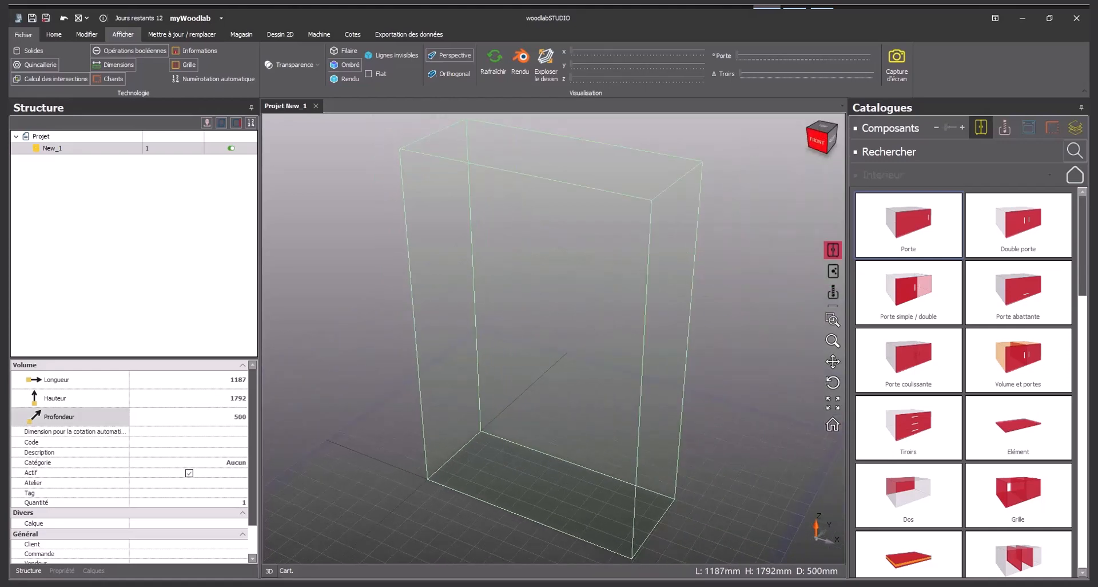
# Build the cabinet carcass in the volume from the Interieur components: _CT-G.CT-D sides, _DOS.RAIN back and _PLAF.FOND ceiling and floor
pyautogui.click(1051, 176)
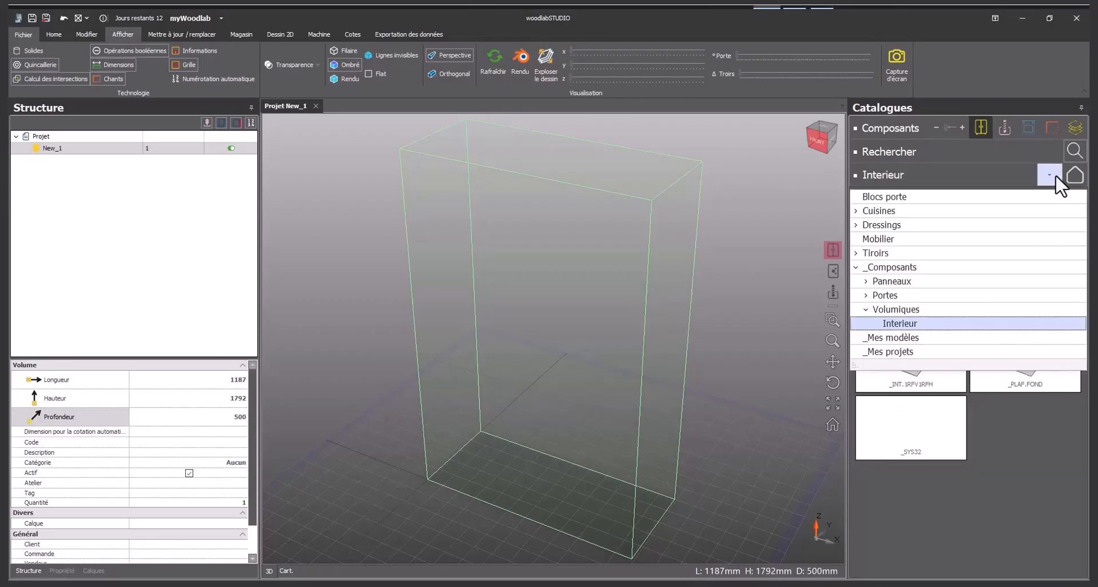
pyautogui.click(944, 324)
pyautogui.moveTo(1029, 228); pyautogui.dragTo(547, 334)
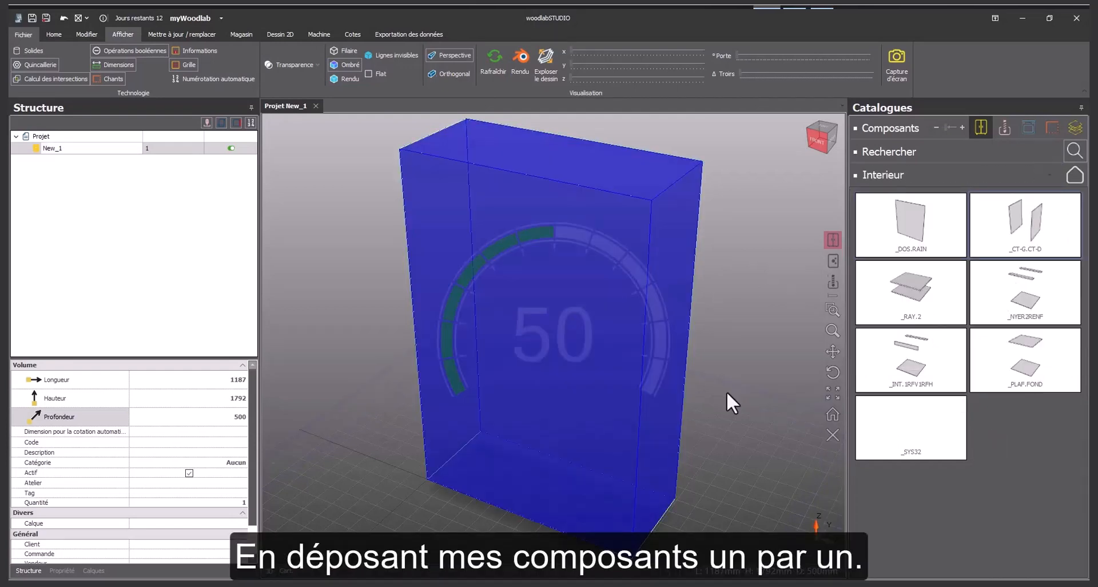
pyautogui.moveTo(910, 228); pyautogui.dragTo(550, 336)
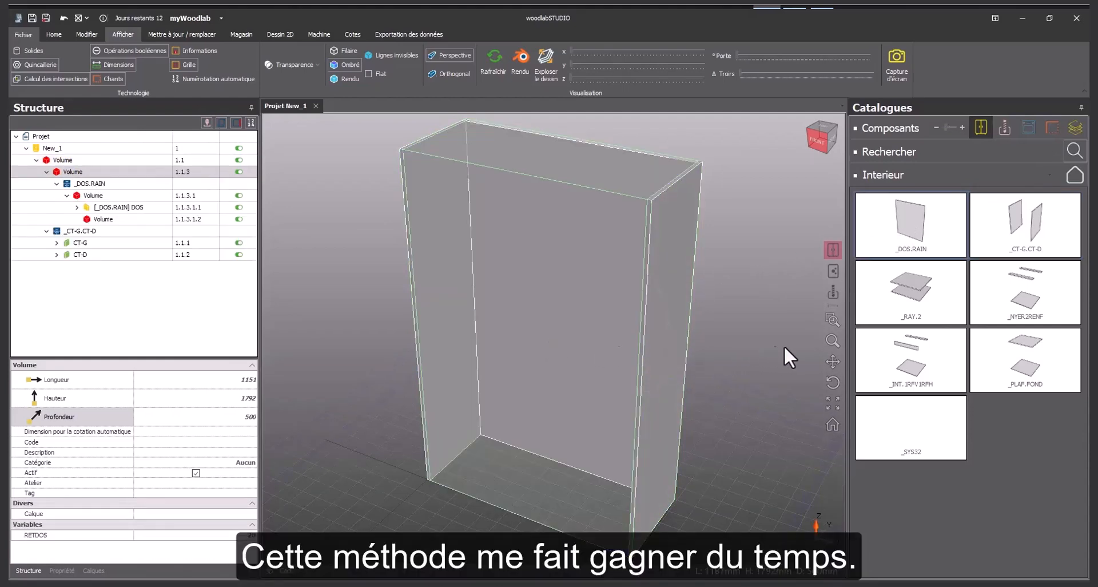
pyautogui.moveTo(1027, 362); pyautogui.dragTo(548, 341)
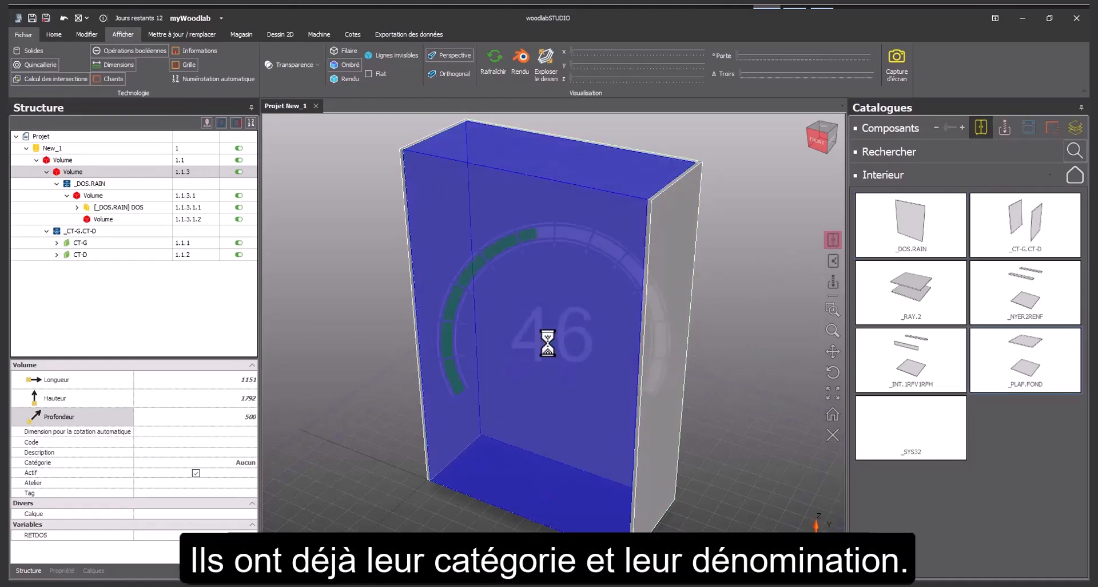
# Place an empty Volume component inside the carcass as the receiving volume
pyautogui.click(1074, 176)
pyautogui.moveTo(1084, 238); pyautogui.dragTo(1084, 337)
pyautogui.moveTo(1027, 386); pyautogui.dragTo(549, 339)
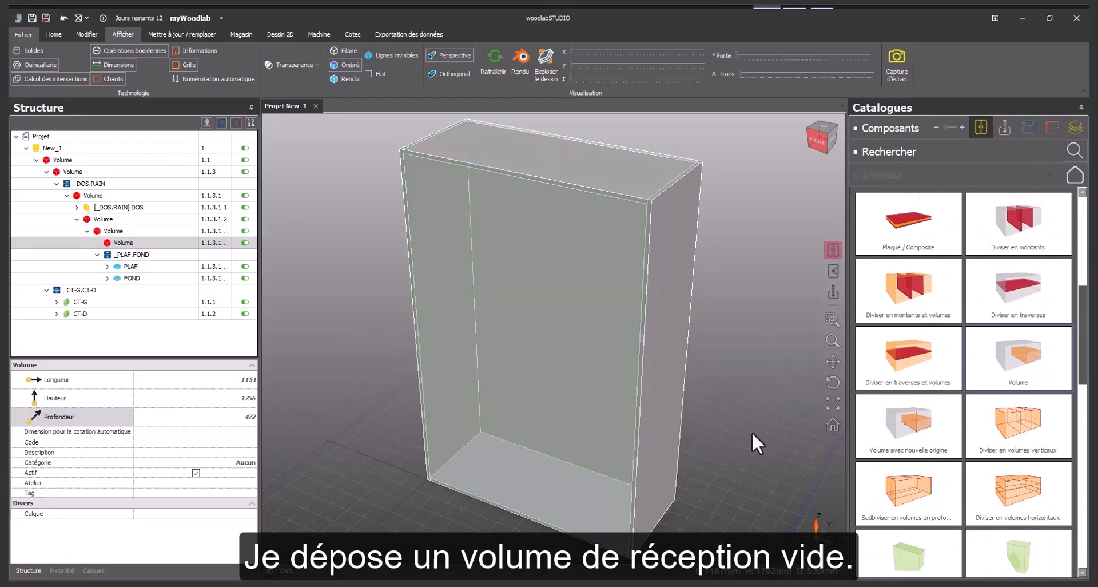
# Divide the interior with Diviser en montants et volumes, using format 1;1 for two equal compartments
pyautogui.moveTo(1084, 338); pyautogui.dragTo(1083, 287)
pyautogui.moveTo(909, 480); pyautogui.dragTo(533, 336)
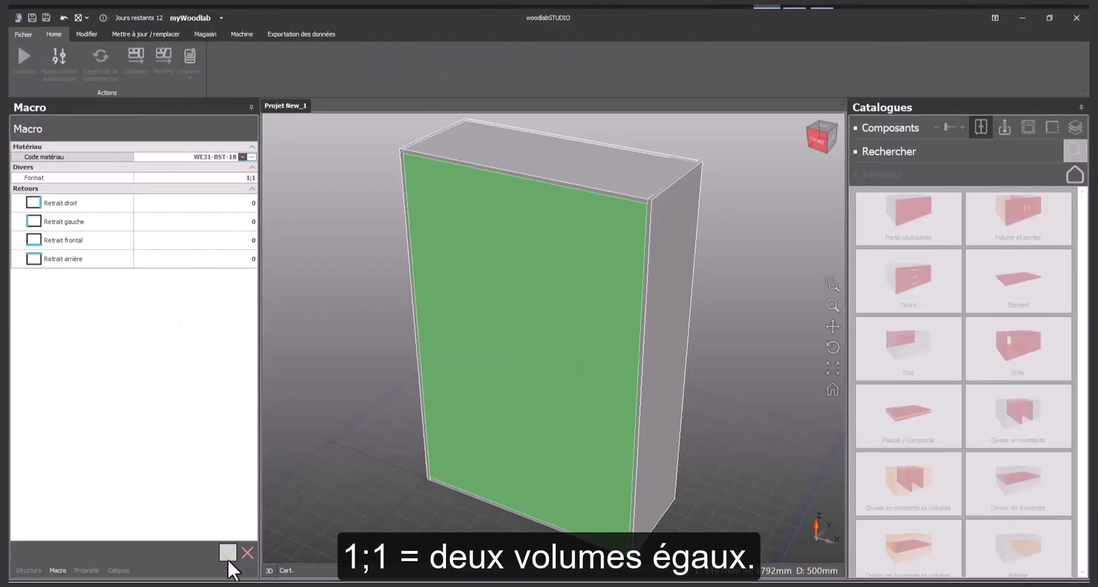
pyautogui.click(227, 555)
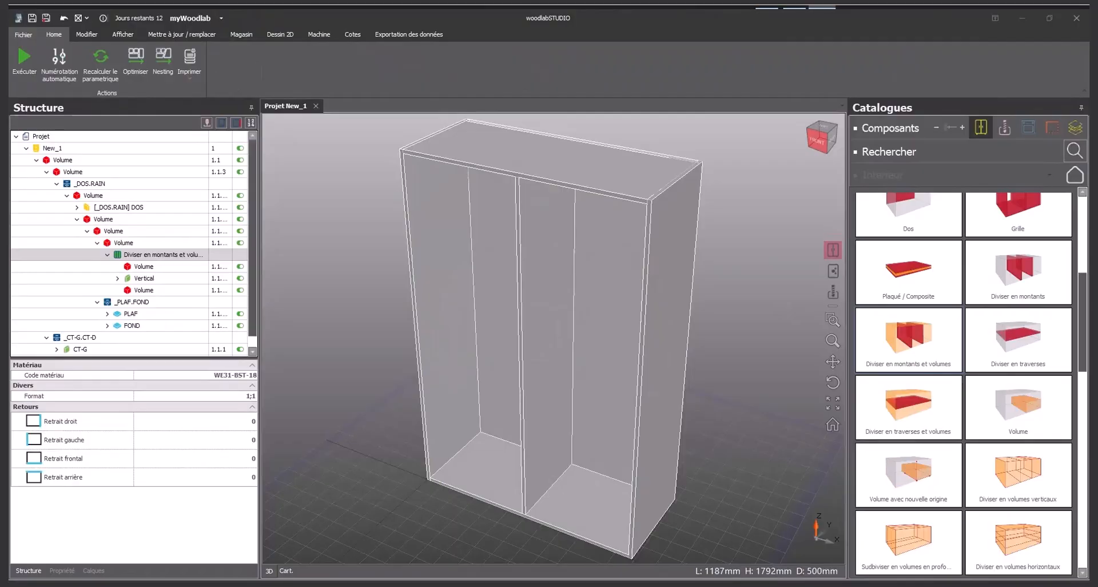
# Divide the left compartment with Diviser en traverses et volumes, using format 400mm;1;1
pyautogui.moveTo(908, 407); pyautogui.dragTo(478, 377)
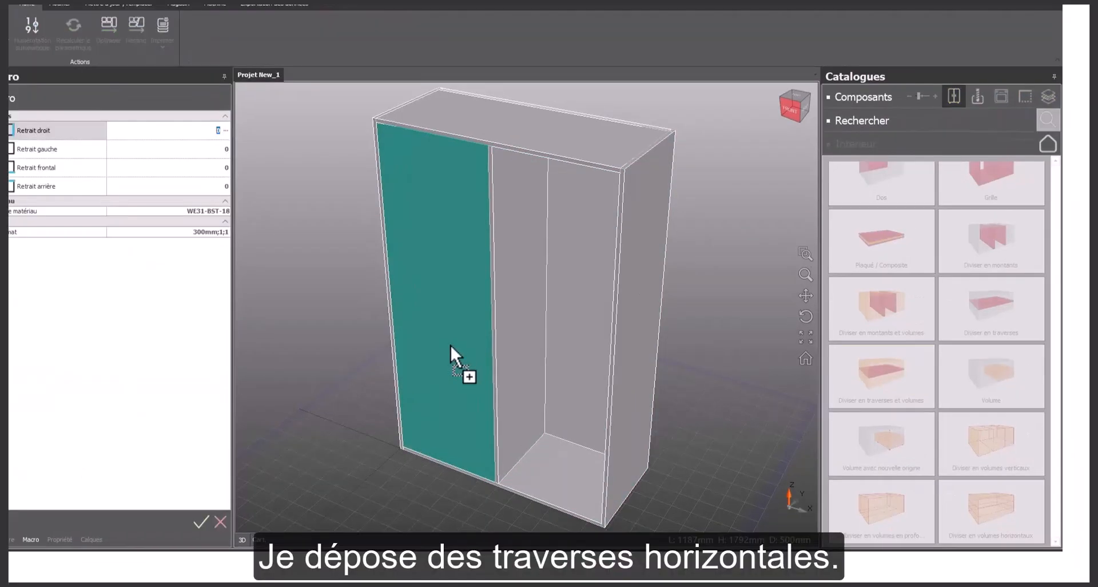
pyautogui.click(195, 232)
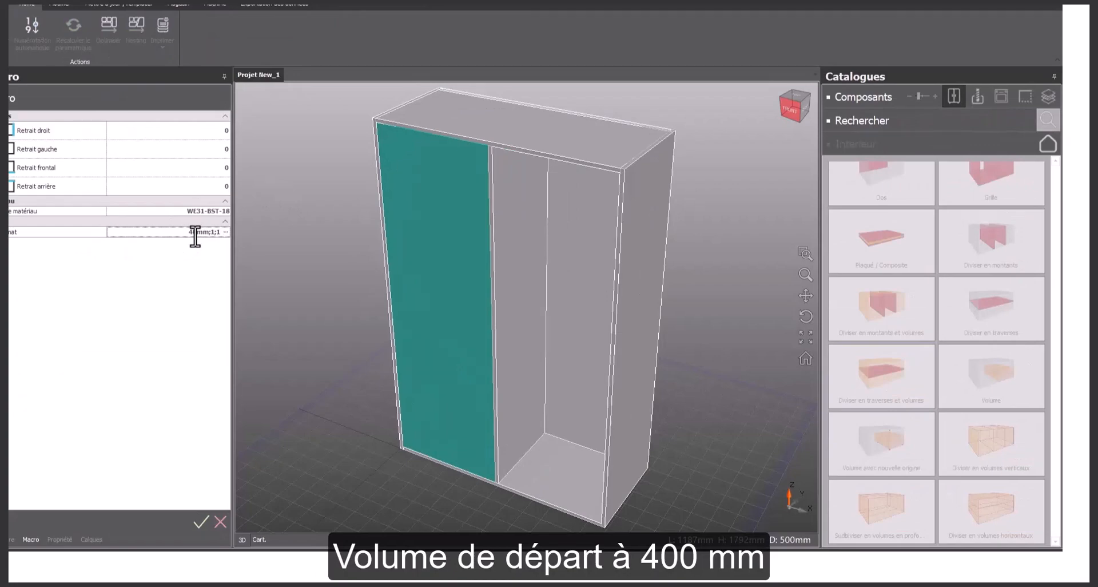
pyautogui.press('Return')
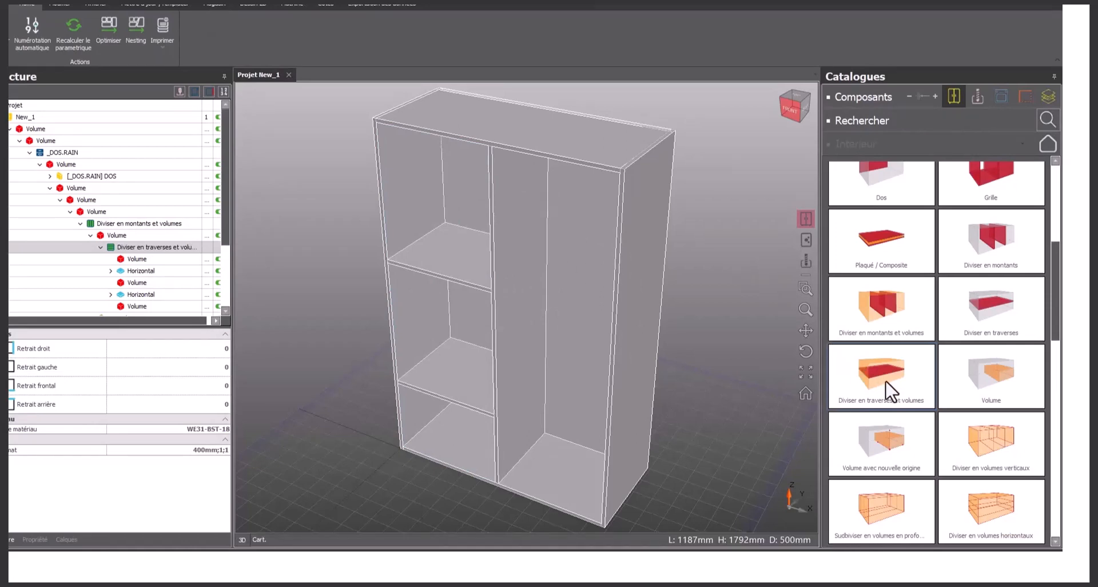
# Divide the right compartment with Diviser en traverses et volumes, using format 300mm;1;1
pyautogui.moveTo(887, 382); pyautogui.dragTo(567, 328)
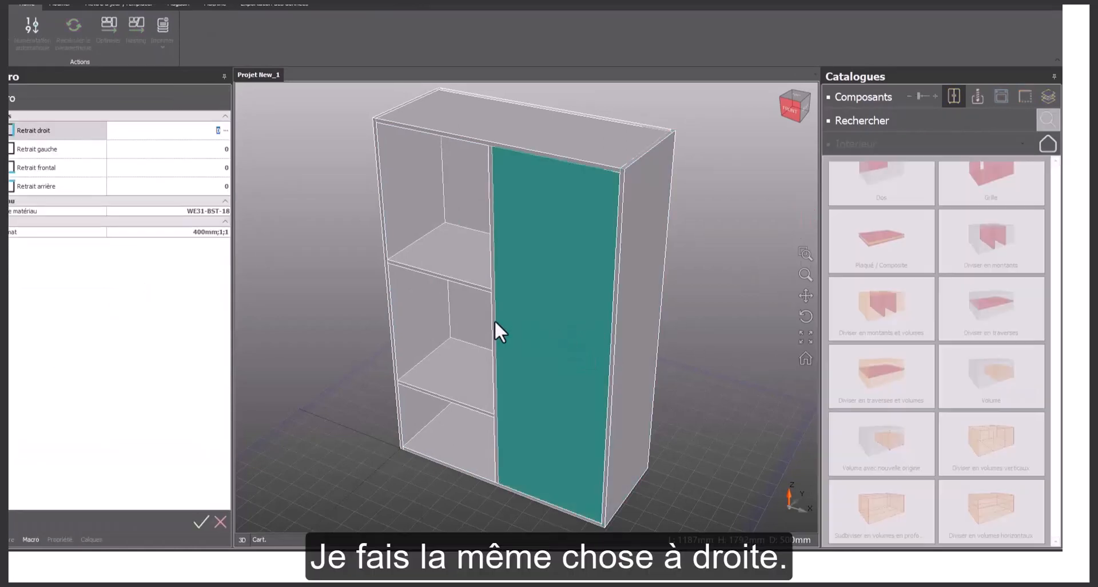
pyautogui.click(195, 232)
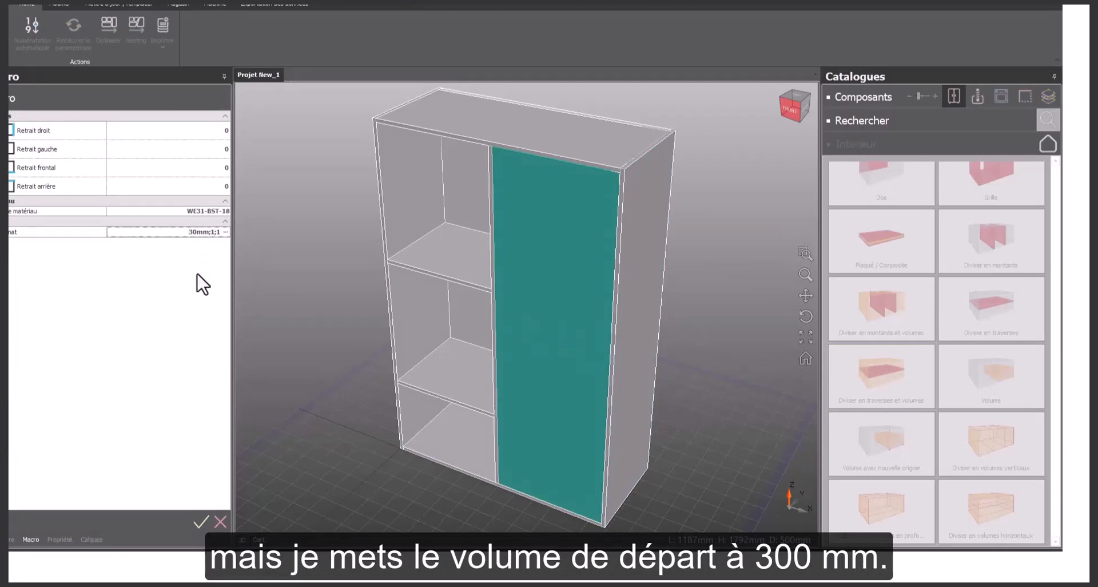
pyautogui.press('Return')
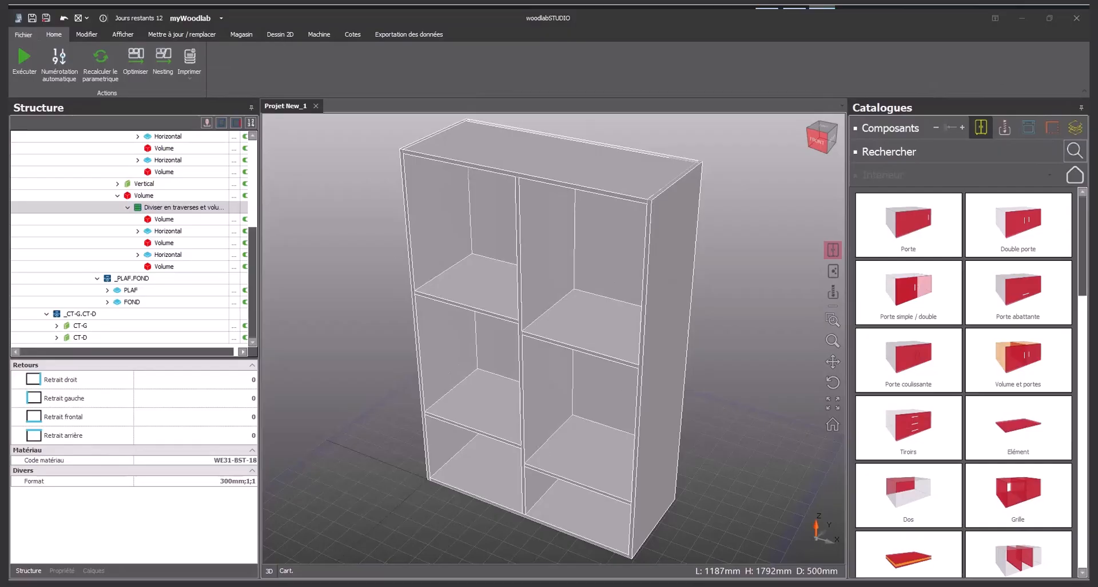
# Add three equal Tiroirs drawer fronts to the bottom-left compartment with format 1;1;1, keeping the right-axis and top setbacks enabled
pyautogui.moveTo(908, 429); pyautogui.dragTo(501, 446)
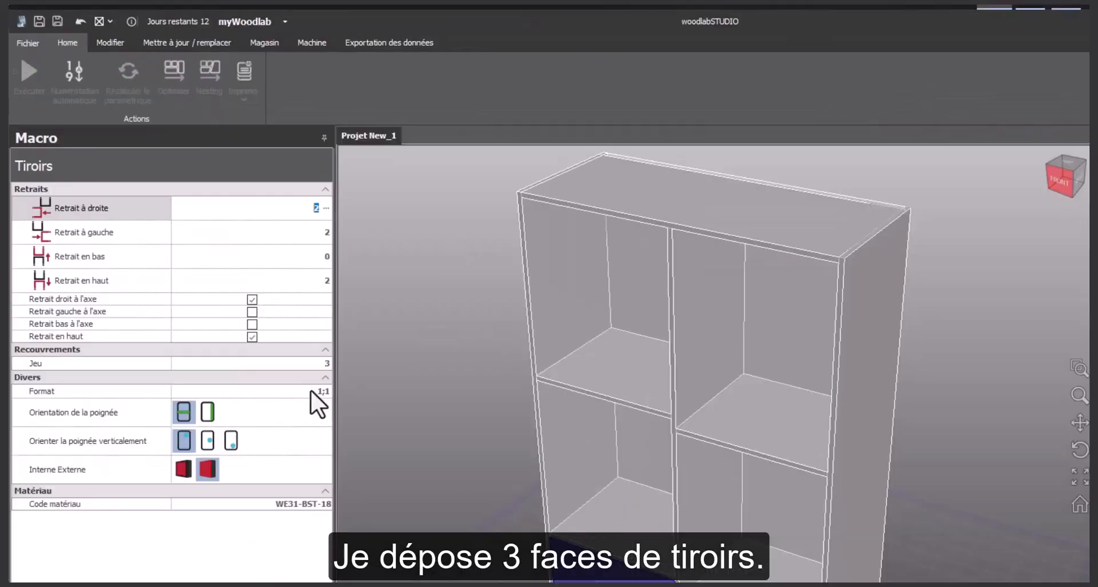
pyautogui.click(235, 303)
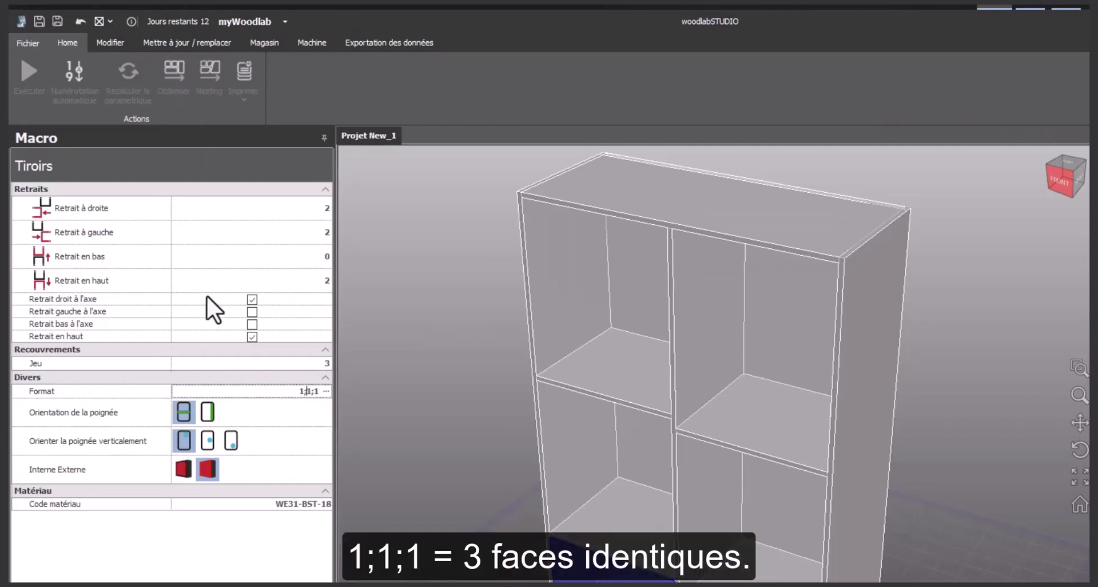
pyautogui.click(251, 336)
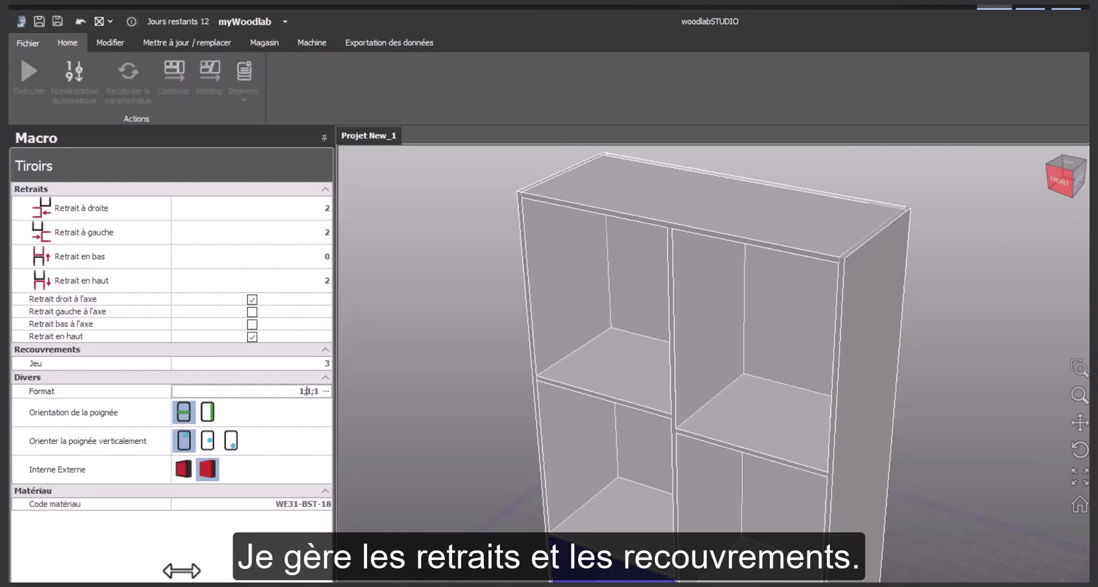
pyautogui.click(232, 553)
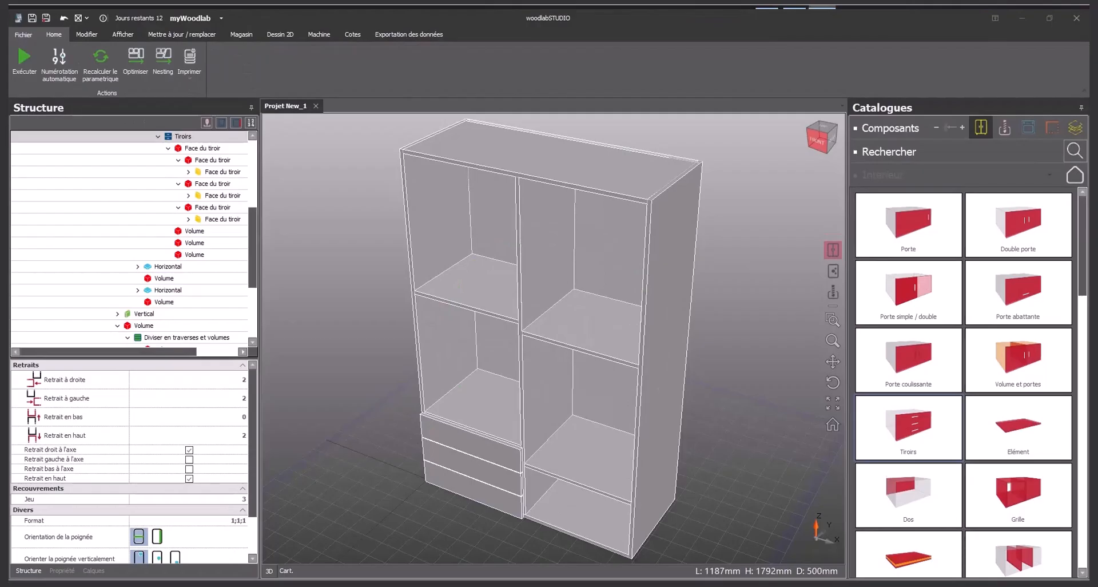
# Add two equal Tiroirs drawer fronts to the bottom-right compartment with format 1;1, enabling Retrait gauche à l'axe and disabling Retrait droit à l'axe
pyautogui.moveTo(493, 366); pyautogui.dragTo(485, 333, button='middle')
pyautogui.moveTo(926, 423); pyautogui.dragTo(598, 498)
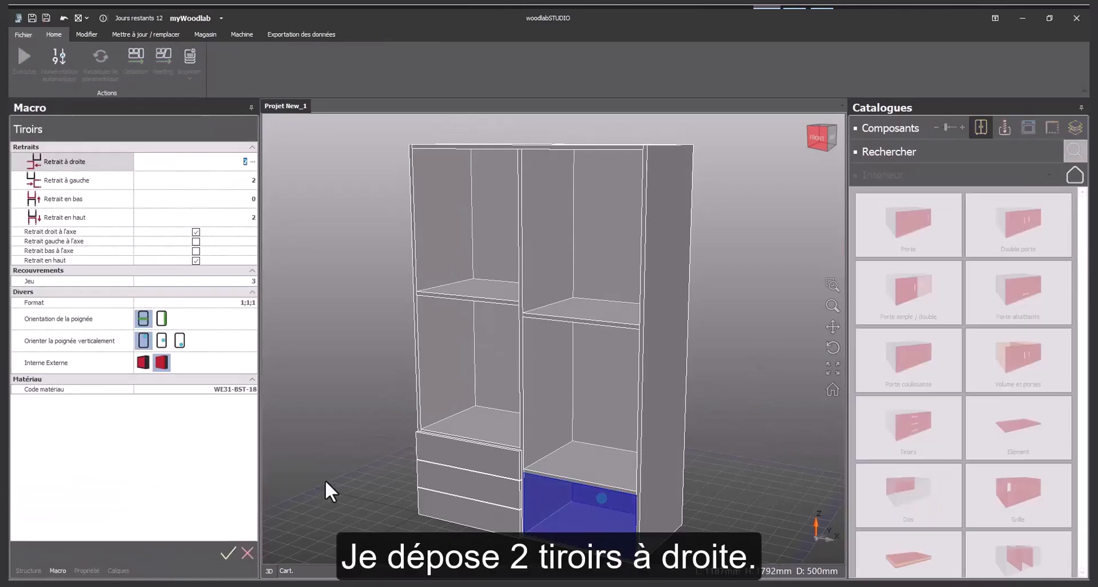
pyautogui.click(218, 303)
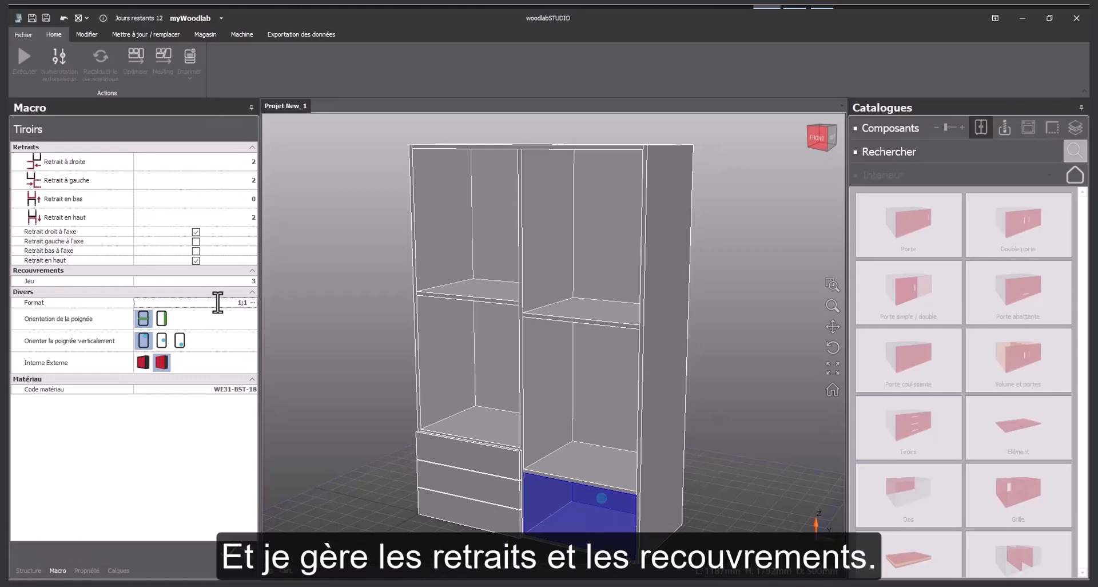
pyautogui.click(196, 242)
pyautogui.click(195, 243)
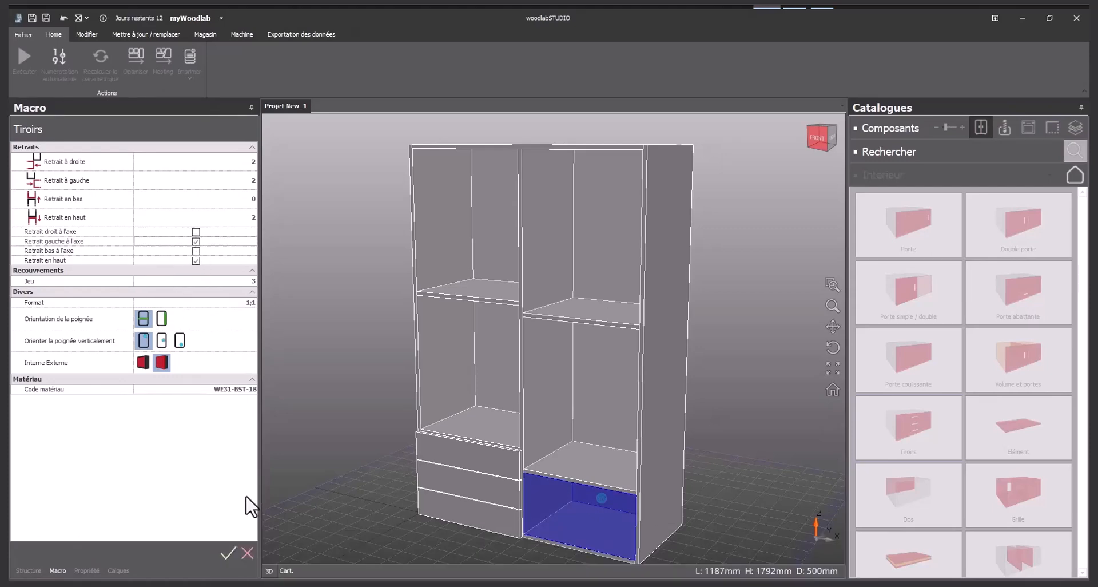
pyautogui.click(227, 552)
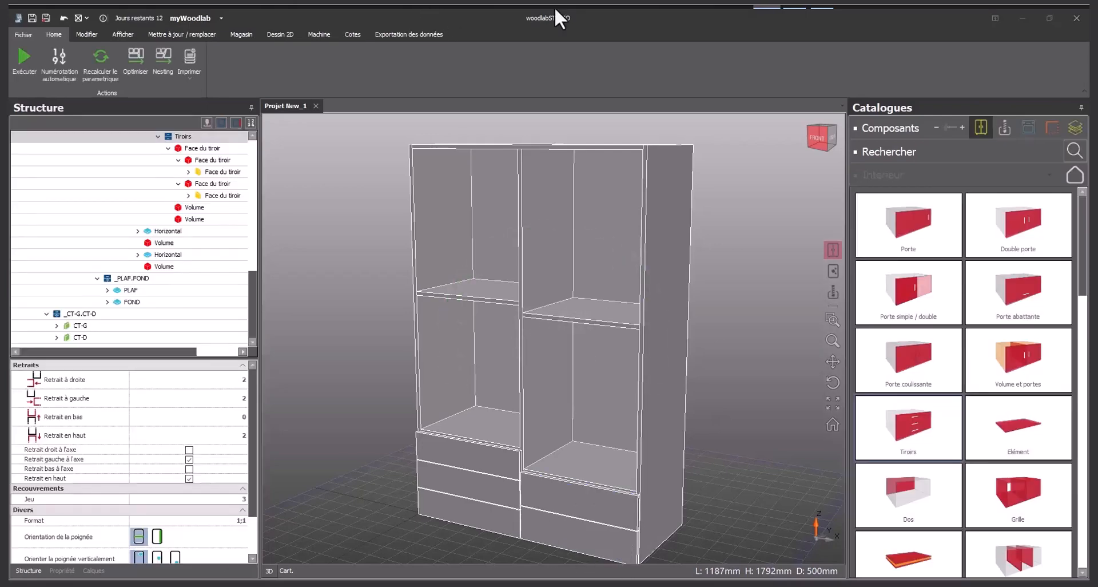
# In an orthogonal front view, measure the height from the base of the left drawer stack to the top edge of its middle front
pyautogui.click(819, 139)
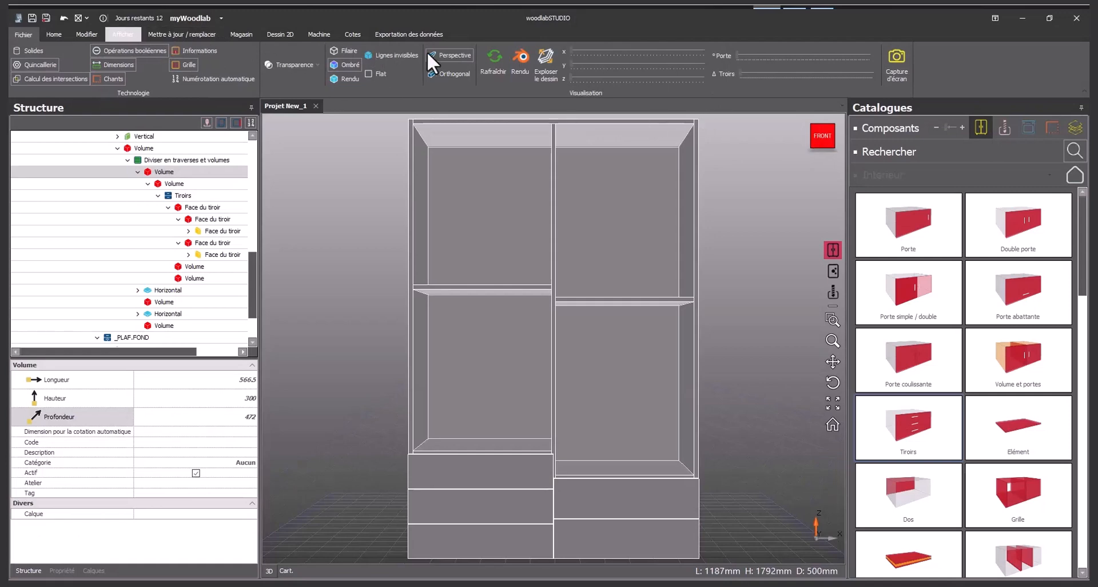
pyautogui.click(433, 69)
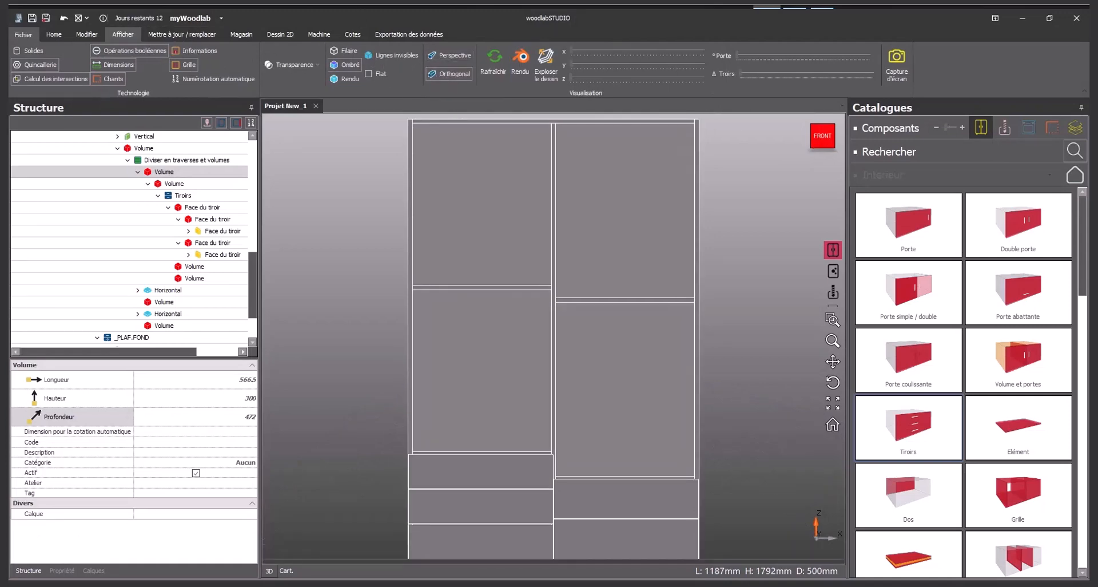
pyautogui.click(353, 34)
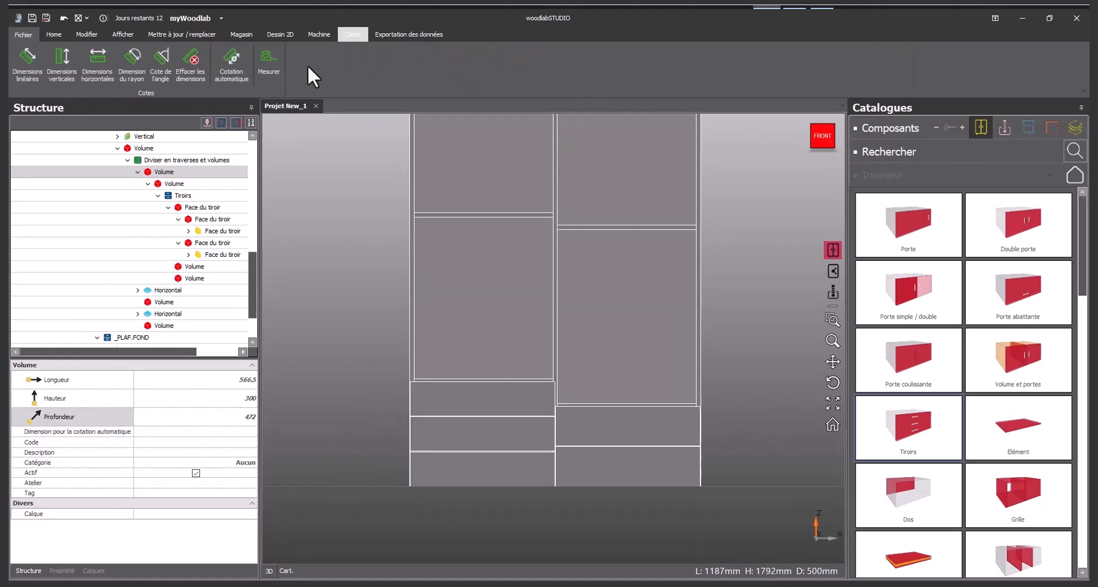
pyautogui.click(271, 67)
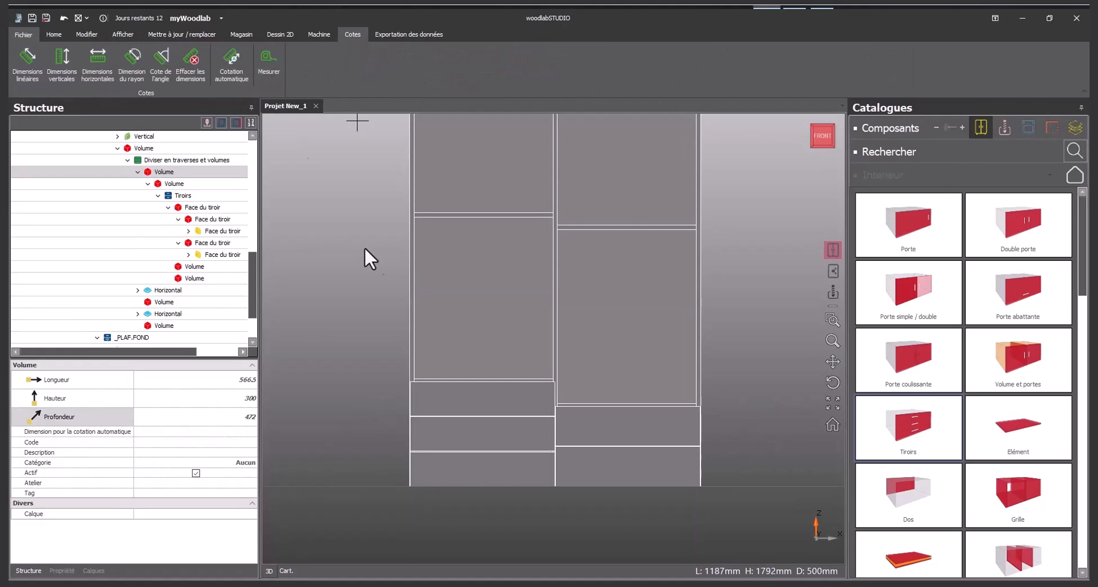
pyautogui.click(552, 486)
pyautogui.scroll(4, 547, 427)
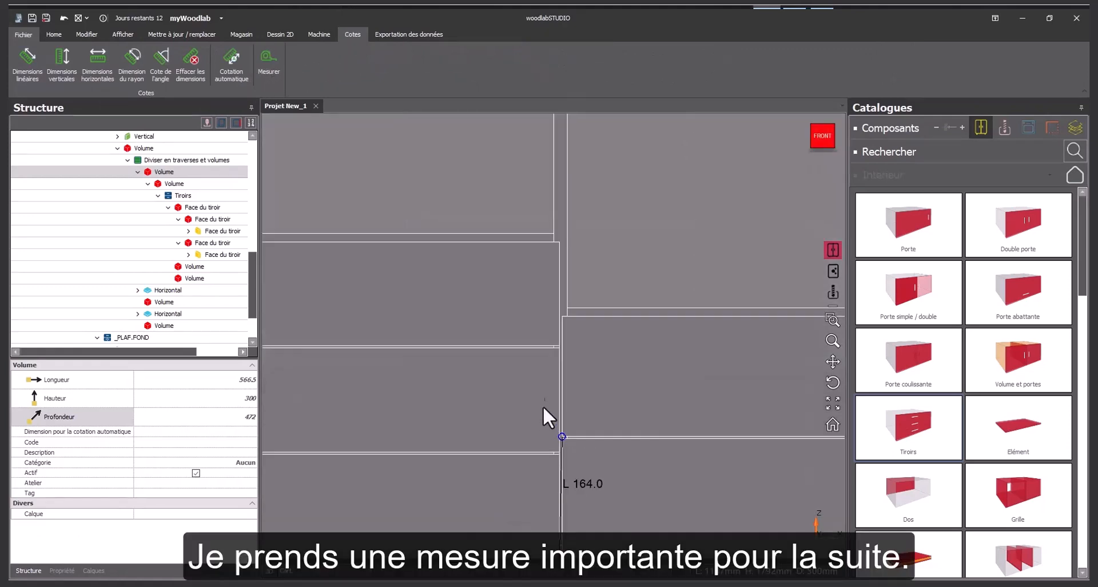
pyautogui.scroll(3, 543, 400)
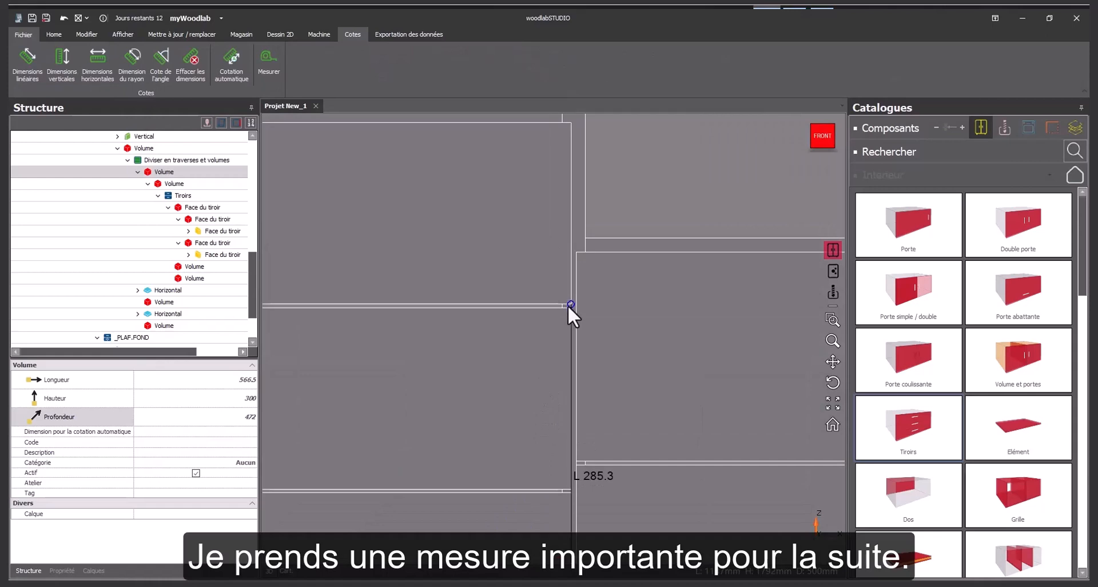
pyautogui.click(570, 308)
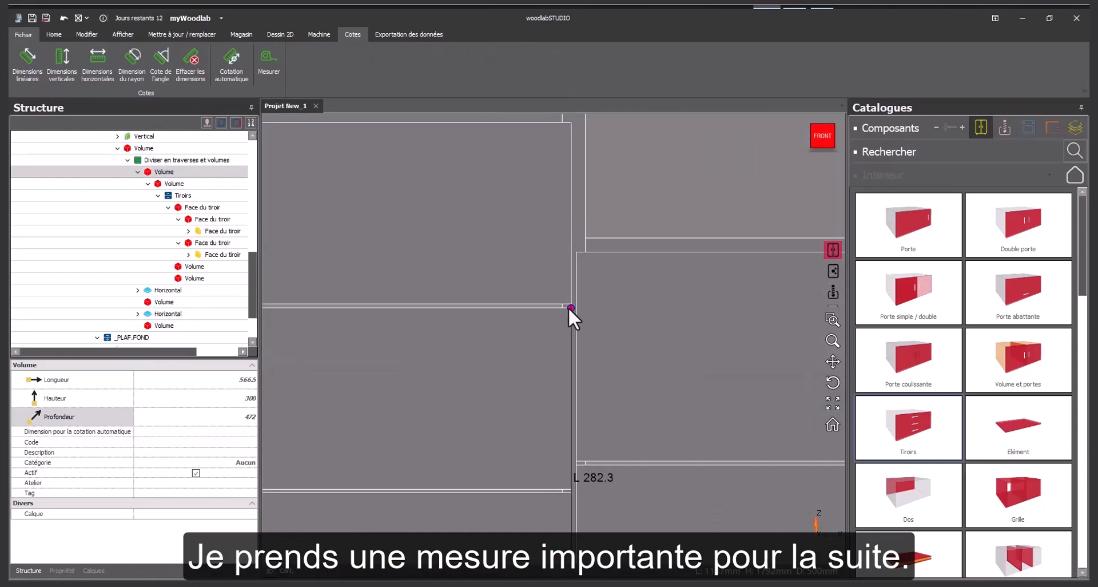
# Leave the measuring tool and restore the perspective home view of the whole cabinet
pyautogui.click(268, 60)
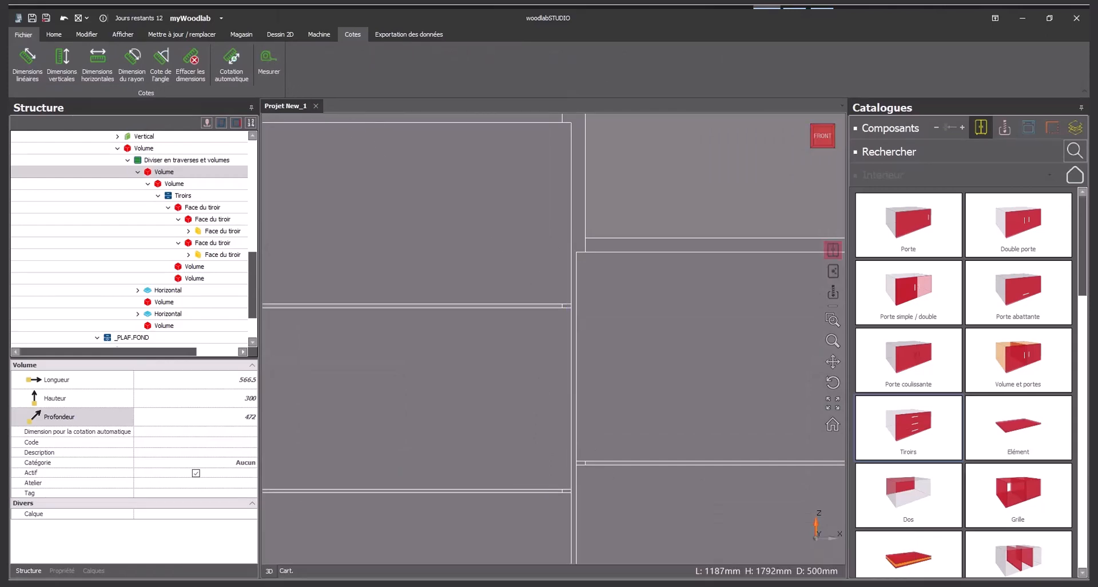
pyautogui.click(832, 423)
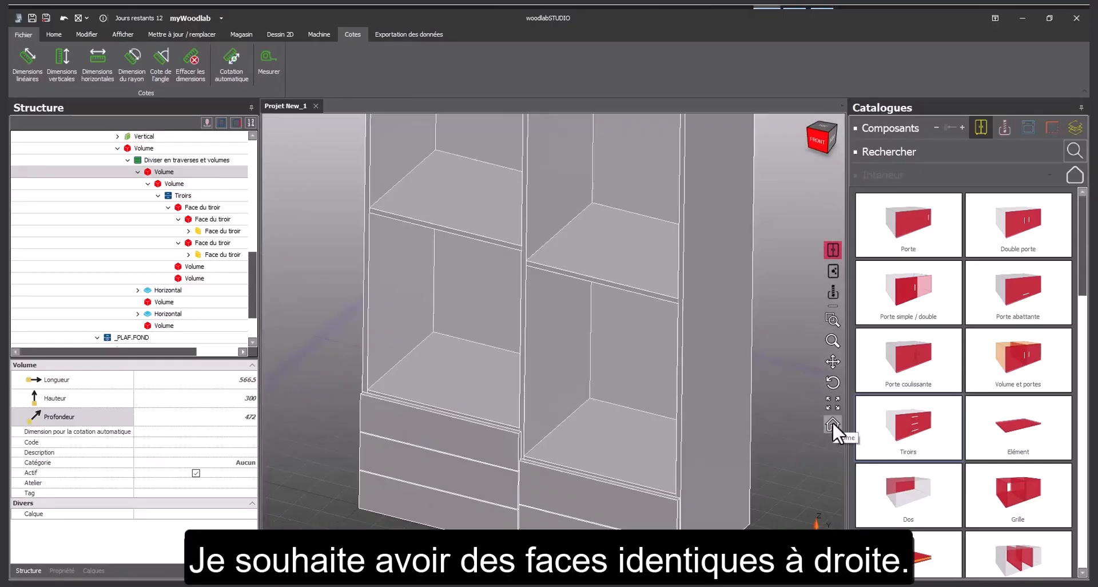
pyautogui.click(124, 35)
pyautogui.click(437, 53)
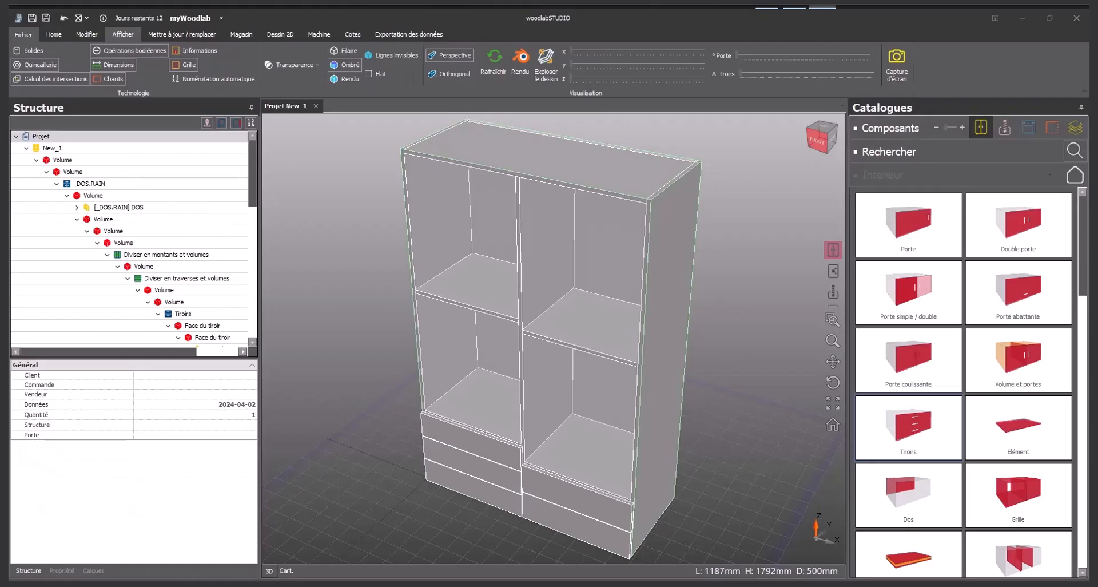
# Set the Format of the right compartment's Diviser en traverses et volumes division to 282.3mm-7mm-18mm;1;1
pyautogui.click(599, 509)
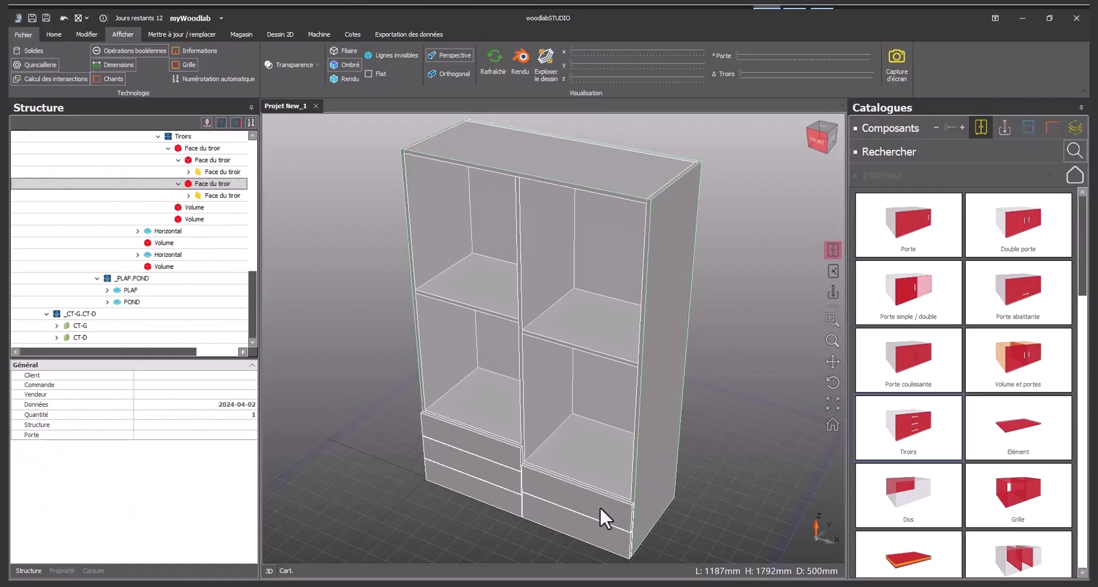
pyautogui.moveTo(249, 293); pyautogui.dragTo(250, 268)
pyautogui.click(199, 173)
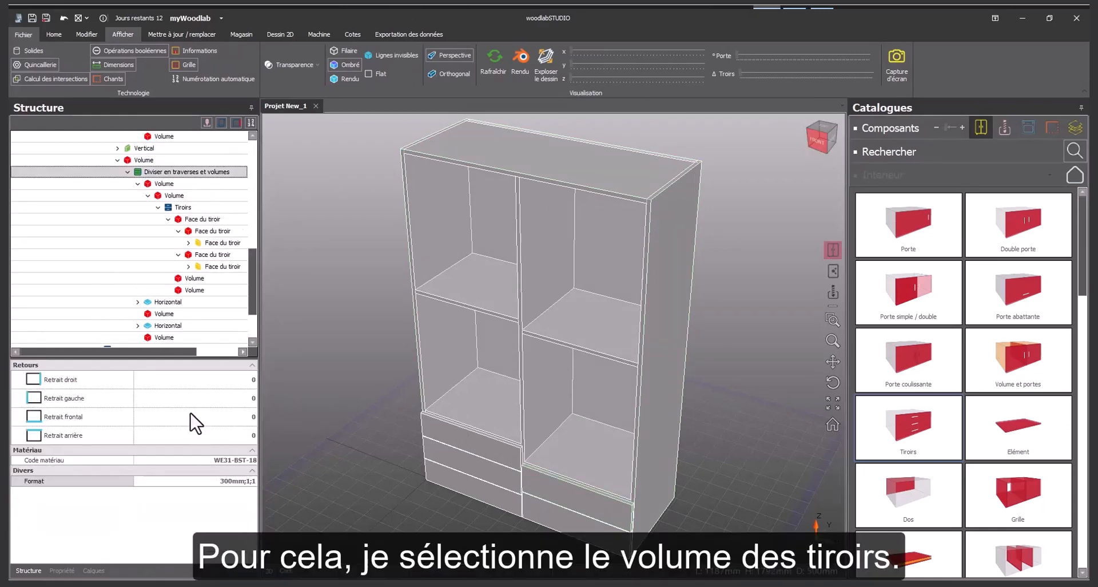
pyautogui.click(231, 482)
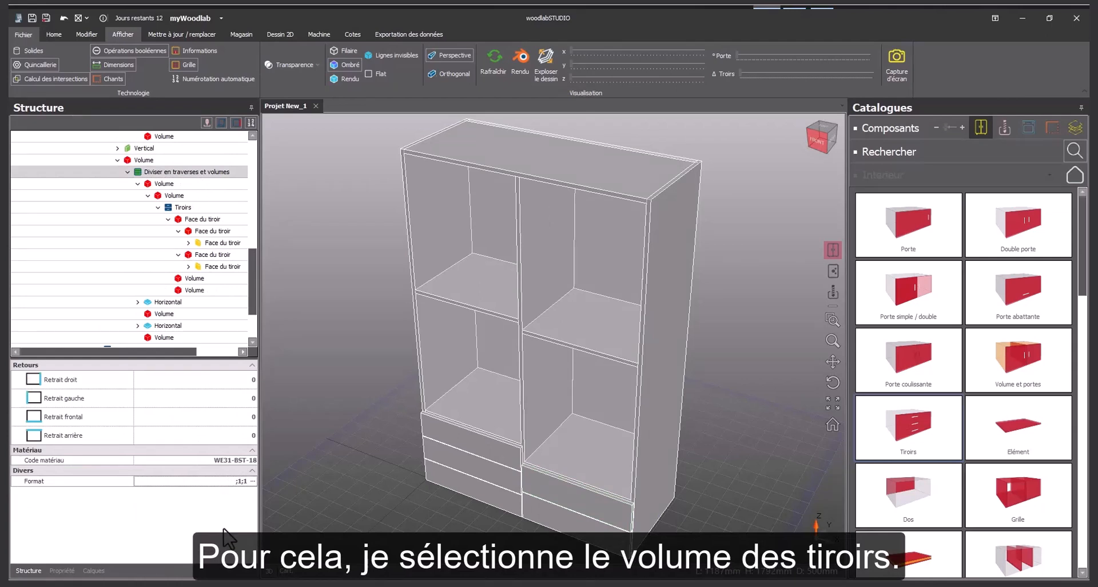
pyautogui.write('282.3mm-7mm')
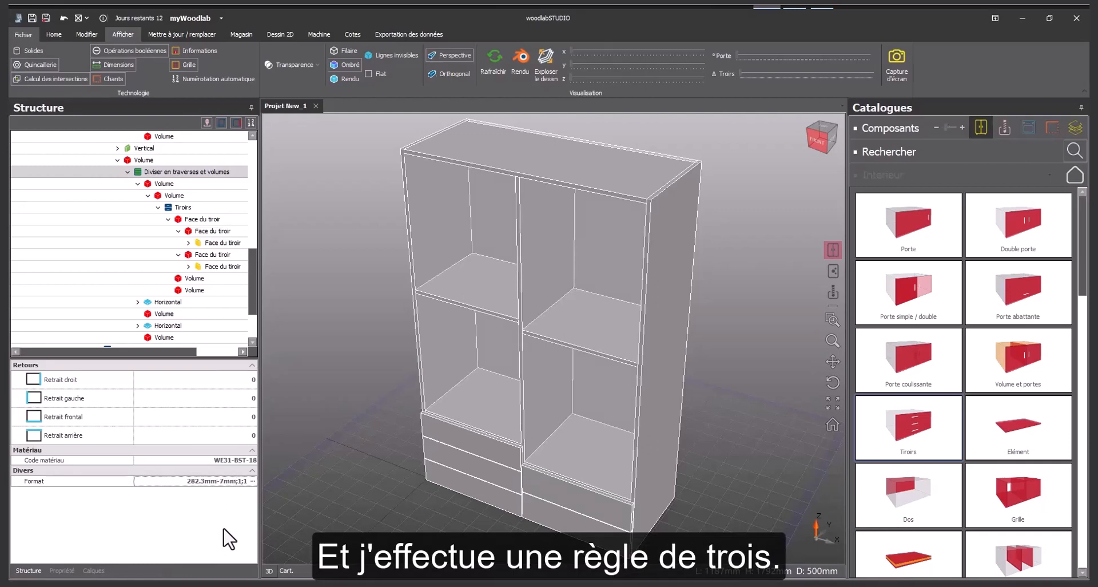
pyautogui.write('-18mm')
pyautogui.press('Return')
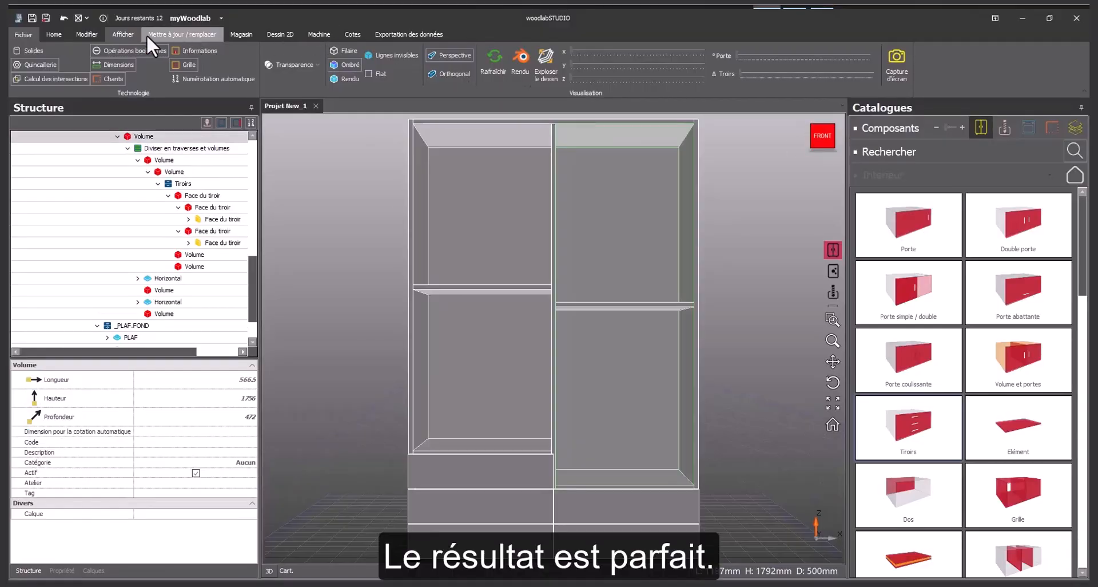
# Inspect the alignment of the left and right drawer fronts in an orthogonal front view, then restore the perspective home view
pyautogui.click(452, 75)
pyautogui.scroll(3, 541, 500)
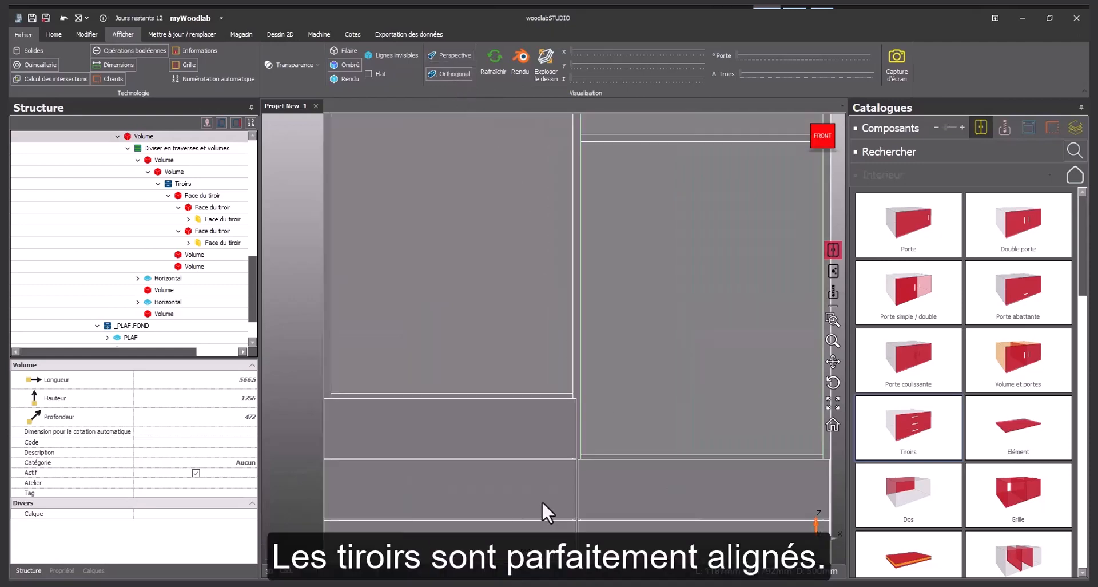
pyautogui.scroll(2, 547, 501)
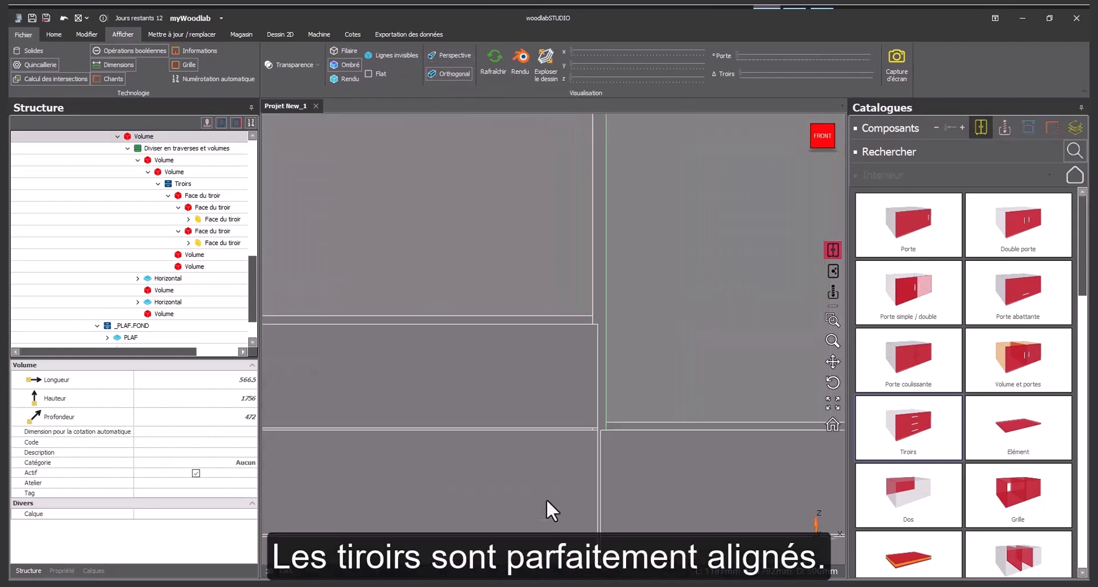
pyautogui.scroll(-2, 547, 499)
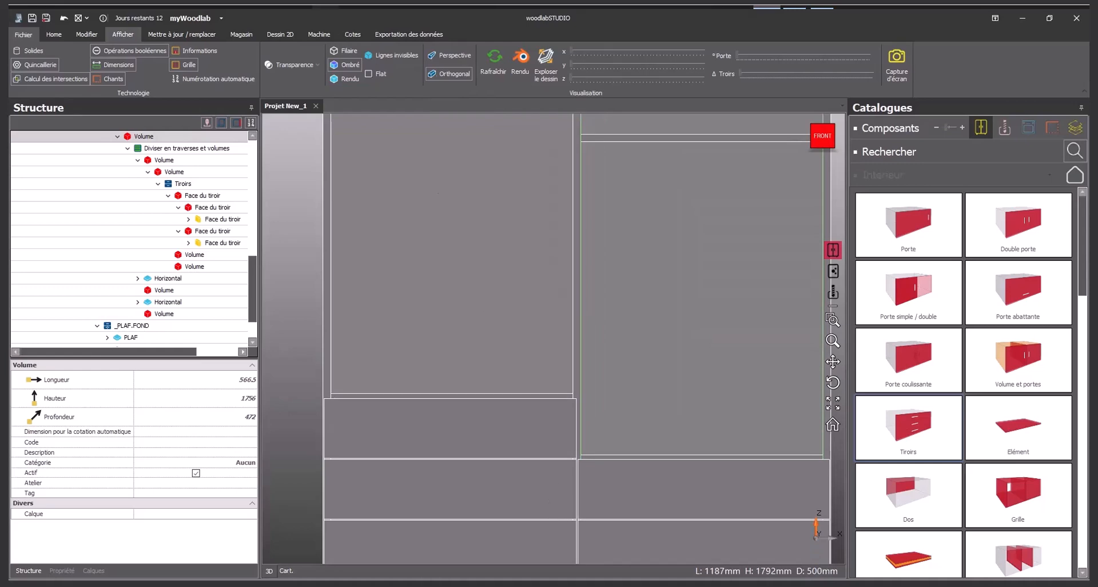
pyautogui.click(831, 426)
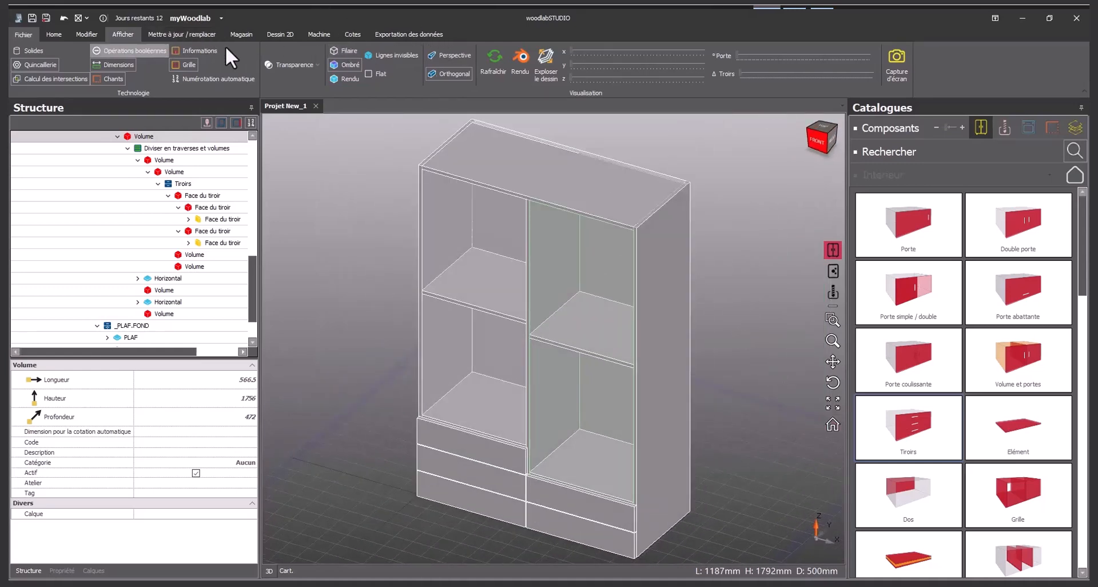
pyautogui.click(430, 55)
# Add a Porte to each open left compartment, using the first Sens d'ouverture, Retrait droit à l'axe enabled and Retrait gauche à l'axe disabled
pyautogui.moveTo(908, 223); pyautogui.dragTo(489, 217)
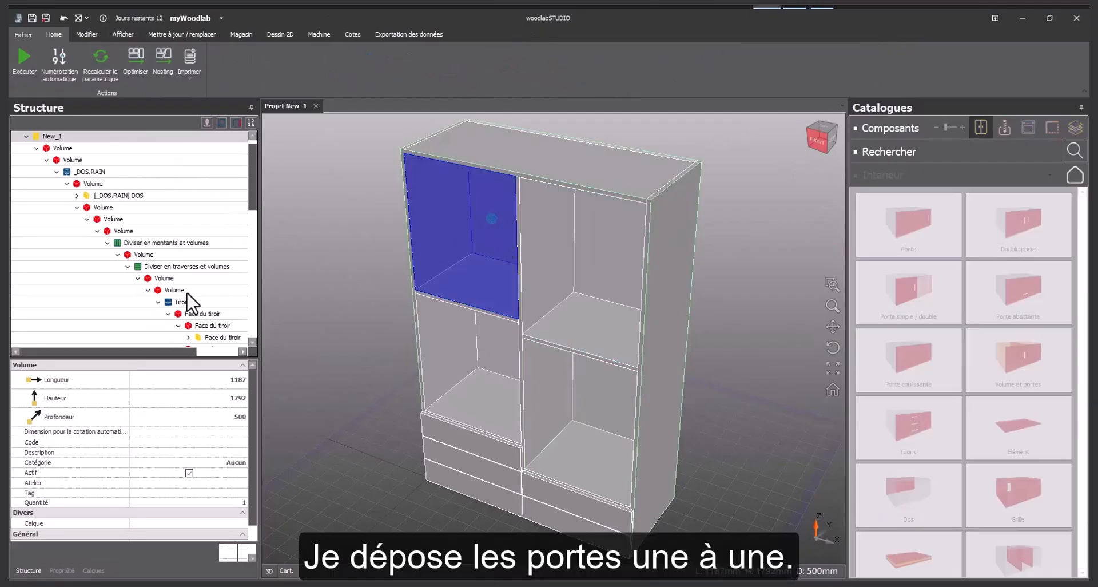
pyautogui.click(145, 288)
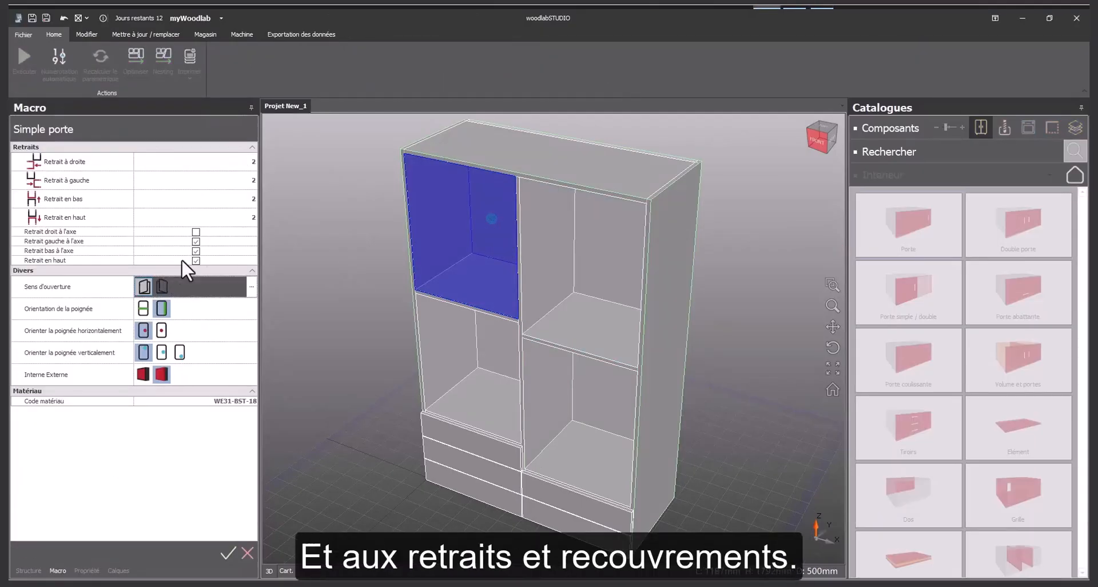
pyautogui.click(196, 233)
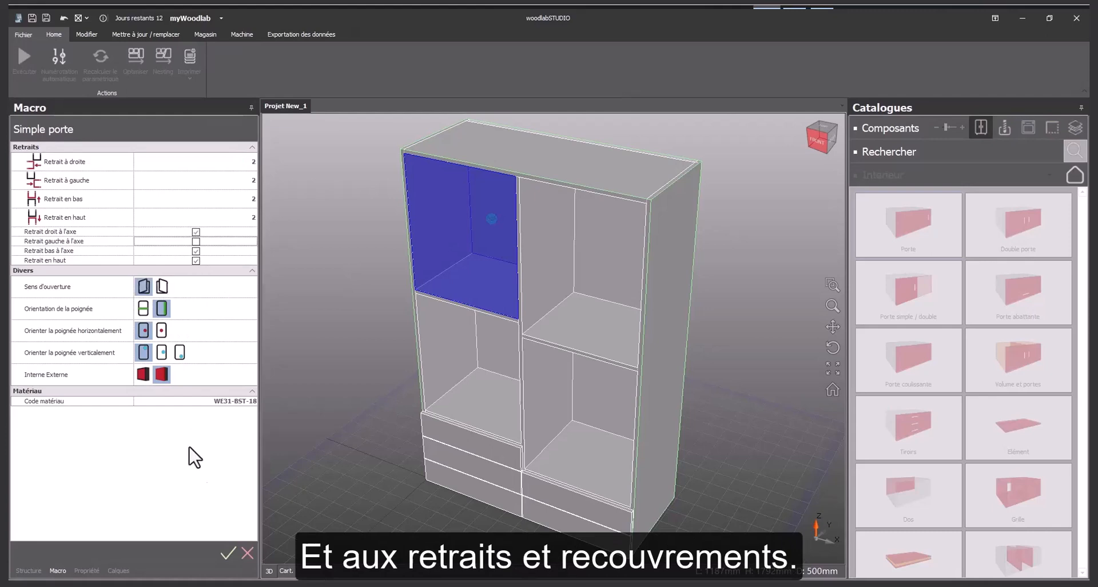
pyautogui.click(229, 553)
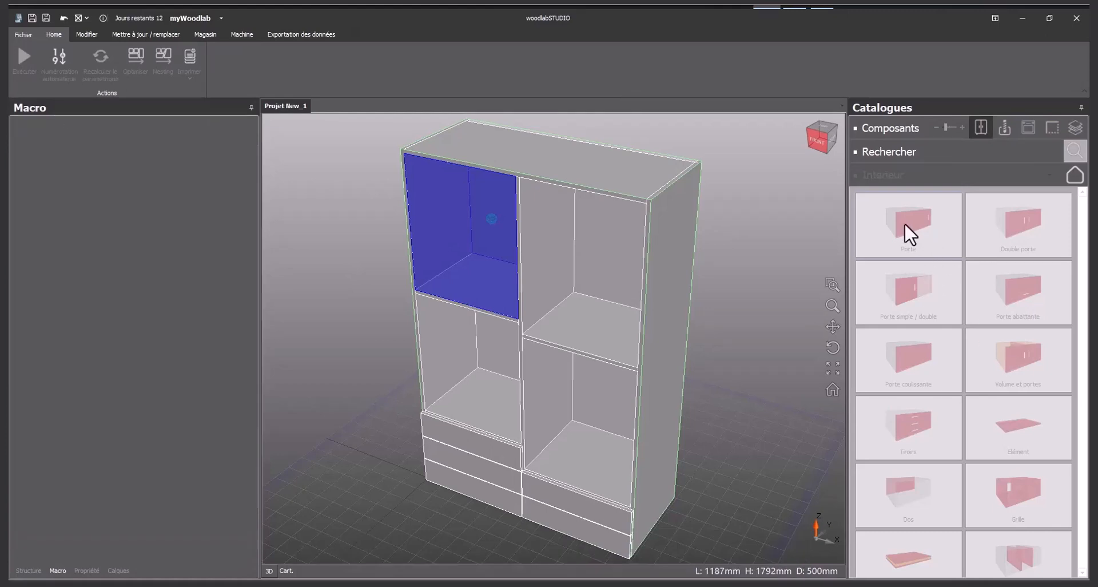
pyautogui.moveTo(909, 228); pyautogui.dragTo(289, 364)
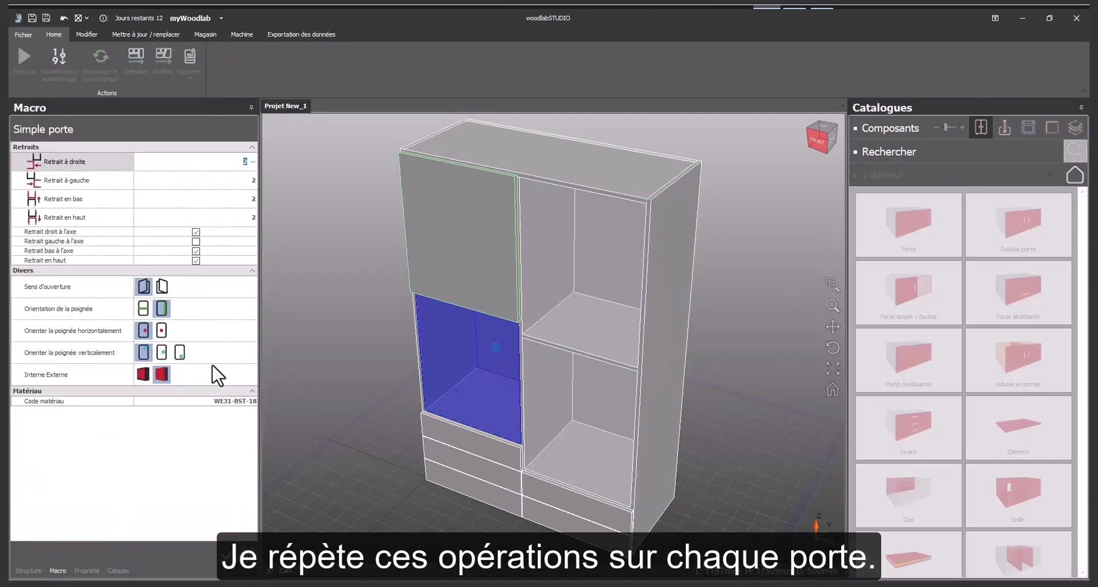
pyautogui.click(228, 553)
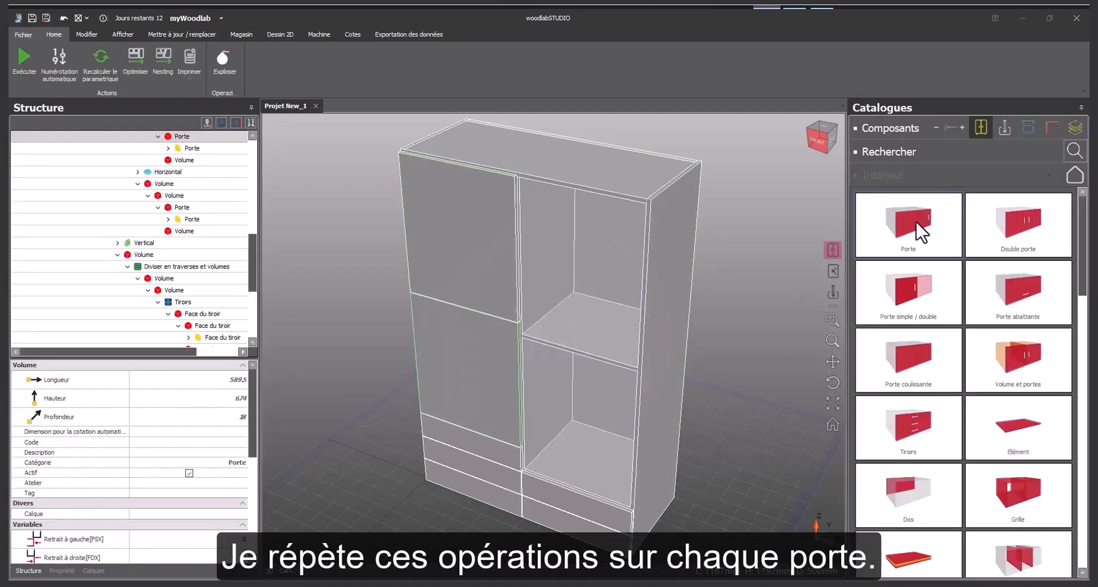
# Add a Porte to each open right compartment, using the second Sens d'ouverture, Retrait gauche à l'axe enabled and Retrait droit à l'axe disabled
pyautogui.moveTo(921, 232); pyautogui.dragTo(620, 255)
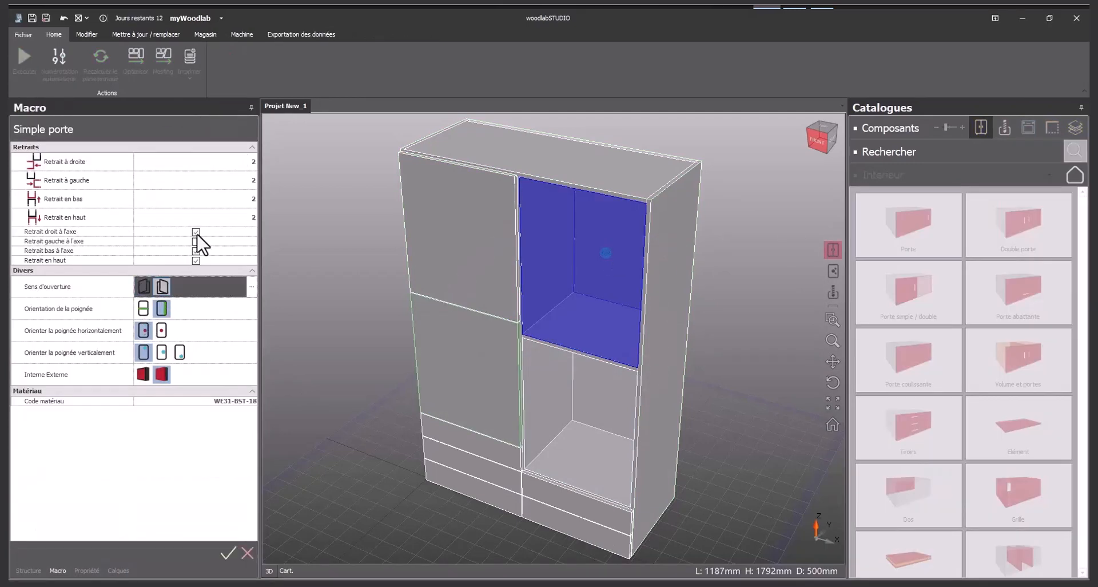
pyautogui.click(197, 240)
pyautogui.click(229, 553)
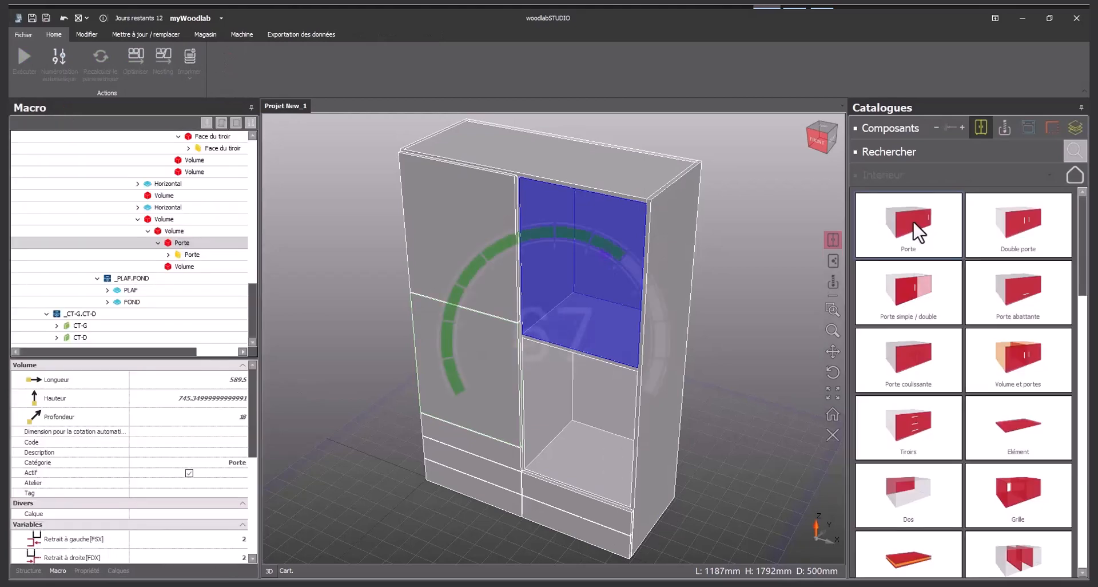
pyautogui.moveTo(918, 231); pyautogui.dragTo(499, 449)
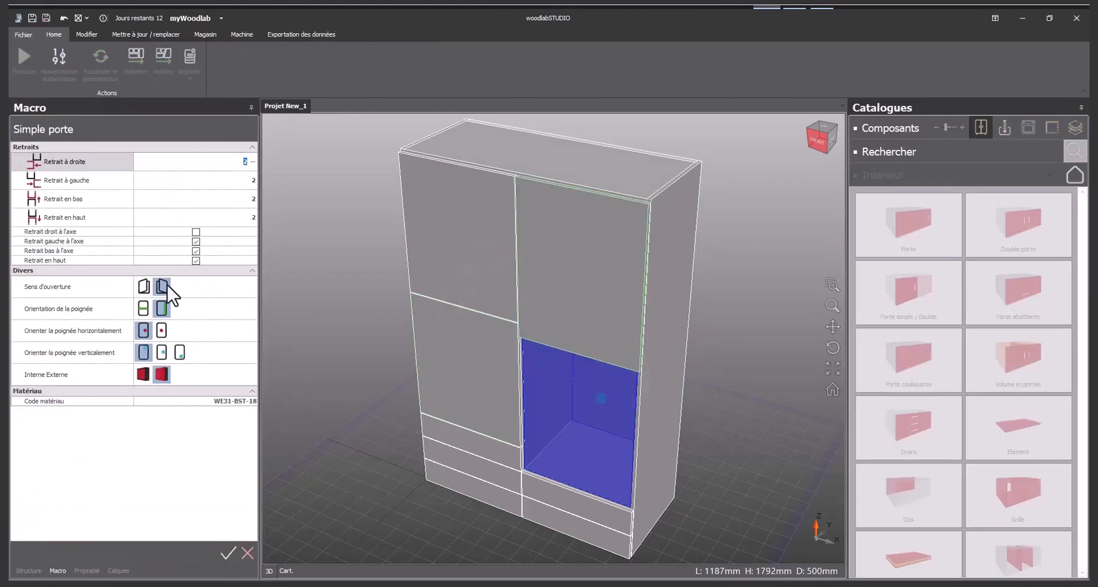
pyautogui.click(229, 553)
# Hide the doors and place _SYS32 hole rows from the Interieur catalogue in all four open compartments
pyautogui.rightClick(311, 318)
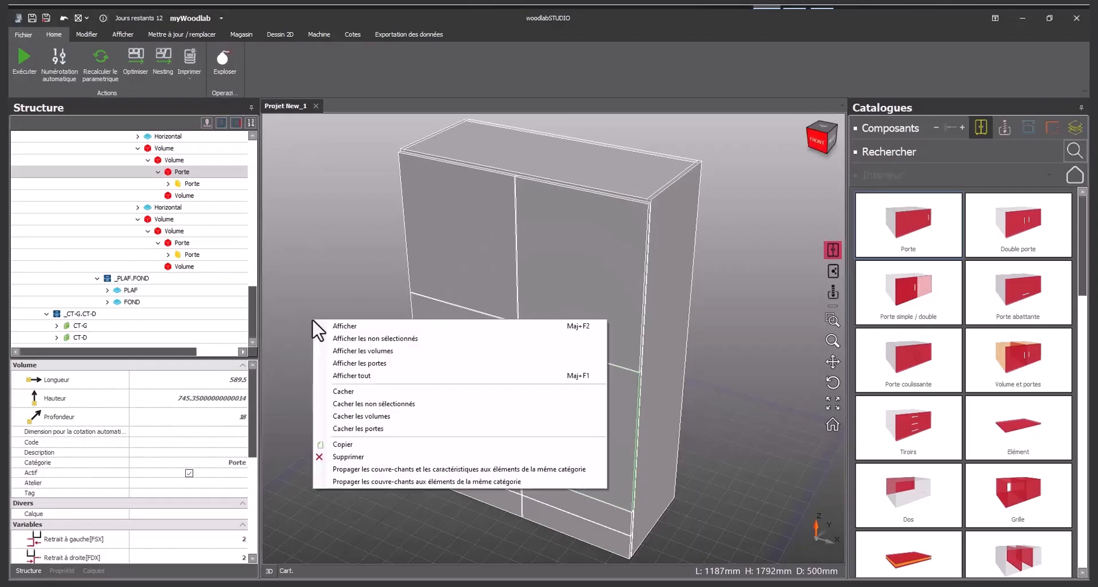
pyautogui.click(364, 429)
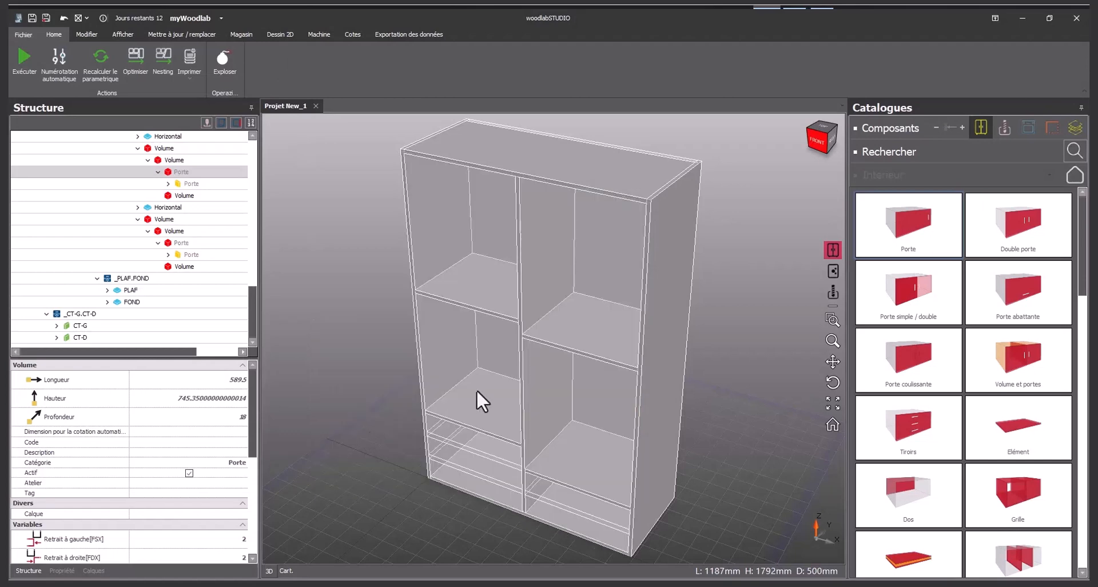
pyautogui.click(1049, 175)
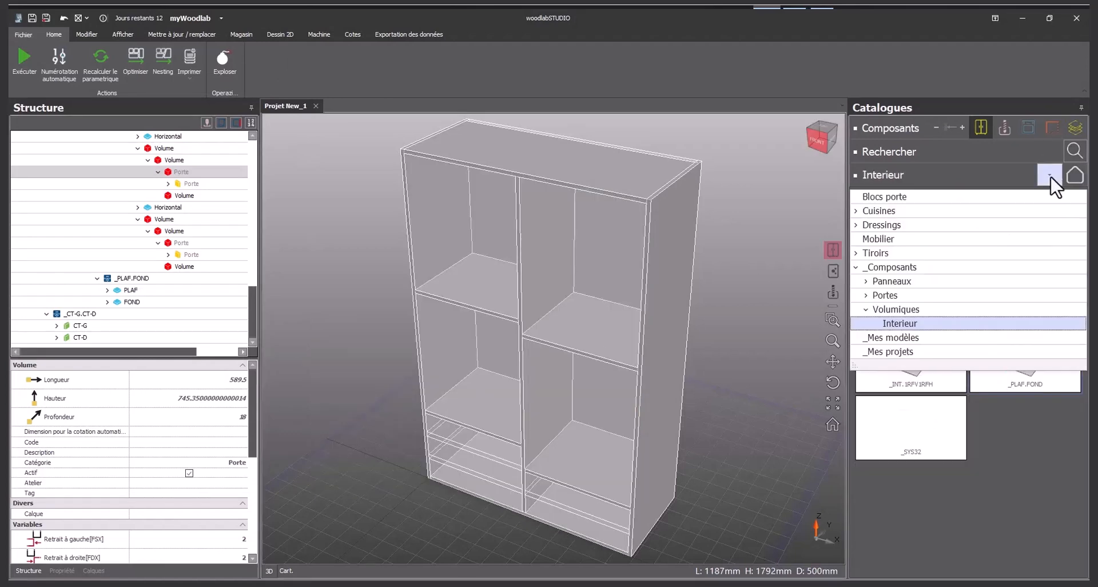
pyautogui.click(949, 323)
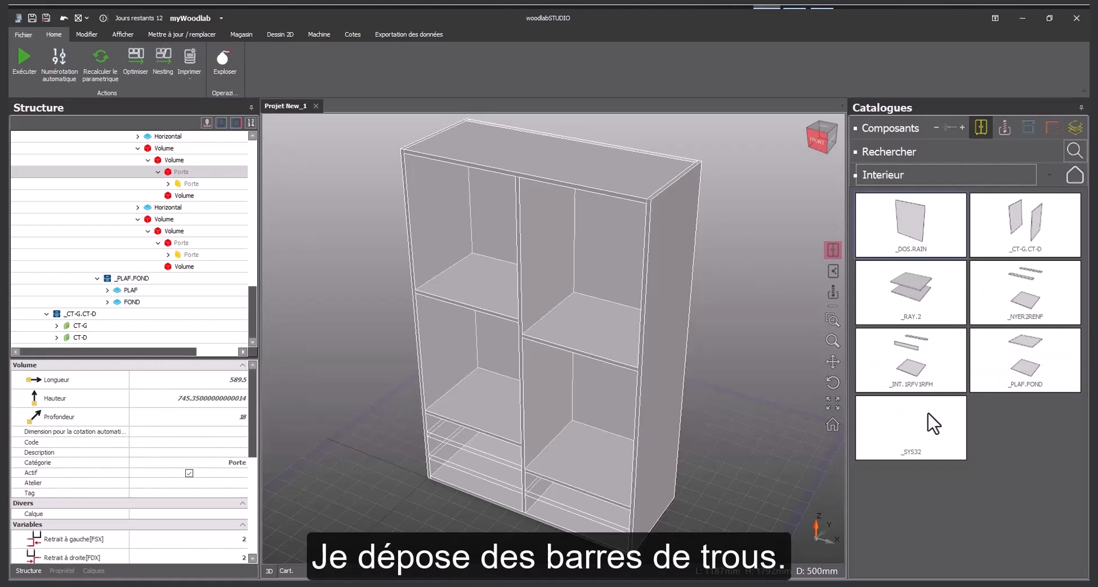
pyautogui.moveTo(913, 427); pyautogui.dragTo(492, 216)
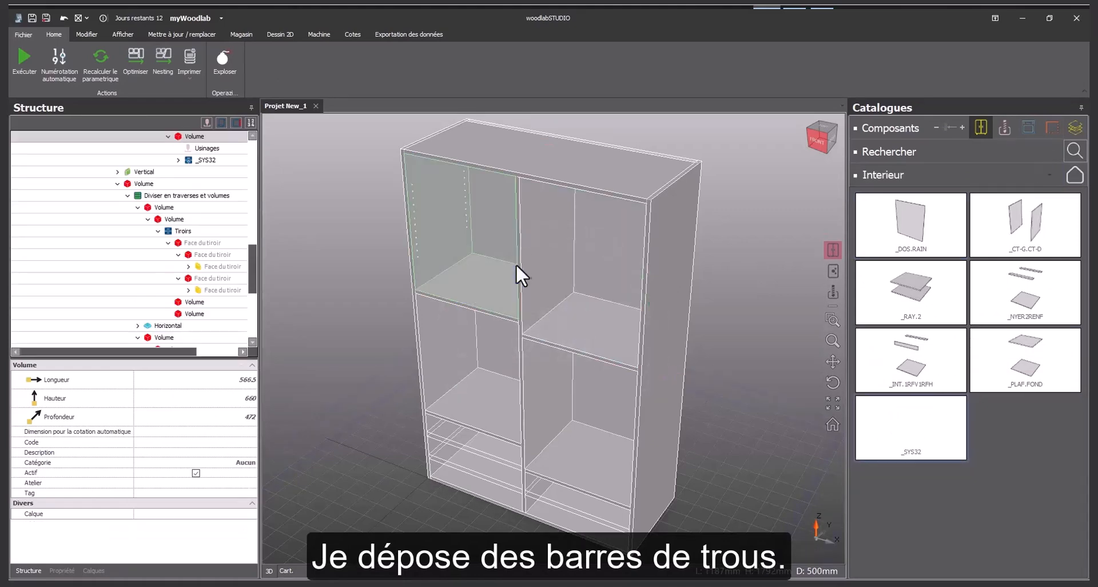
pyautogui.moveTo(921, 441); pyautogui.dragTo(608, 263)
pyautogui.moveTo(605, 421); pyautogui.dragTo(607, 421)
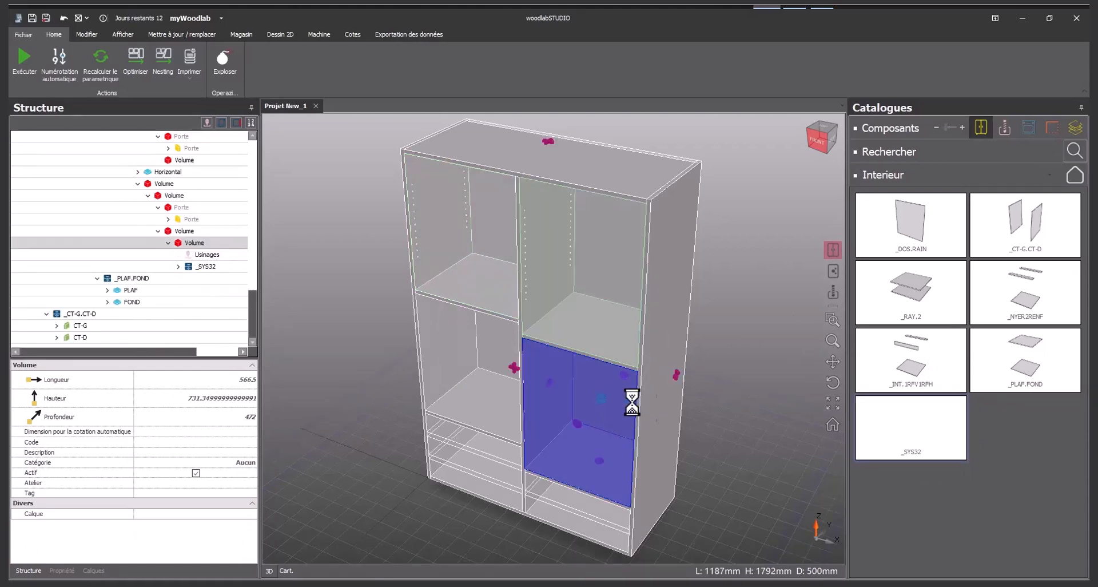
pyautogui.moveTo(911, 435); pyautogui.dragTo(495, 349)
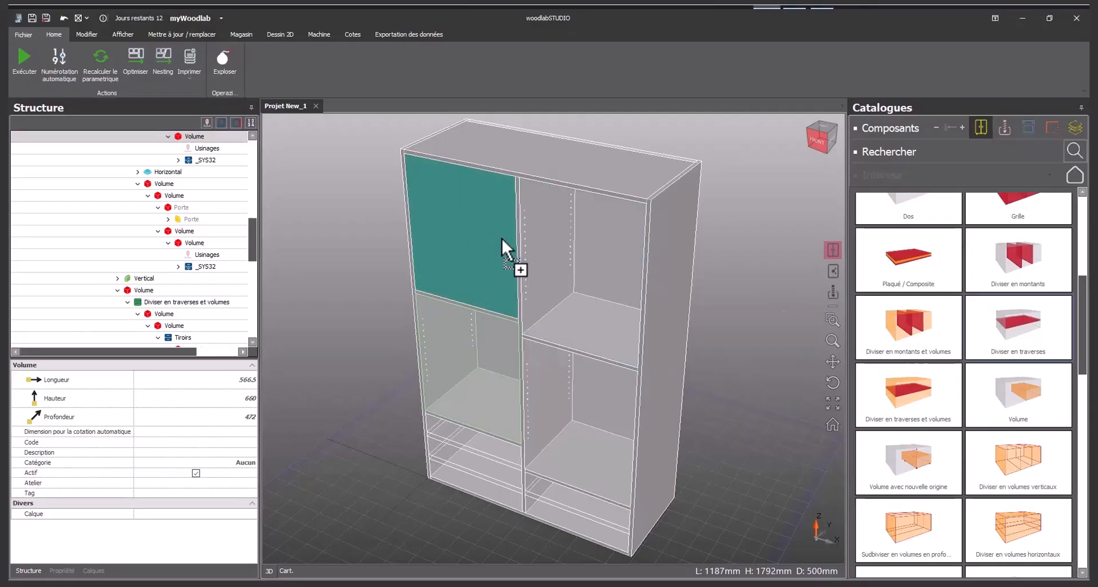
# Add two Diviser en traverses shelves with Retrait frontal 20 to each upper compartment and set their Catégorie to Aucun
pyautogui.moveTo(502, 238); pyautogui.dragTo(486, 227)
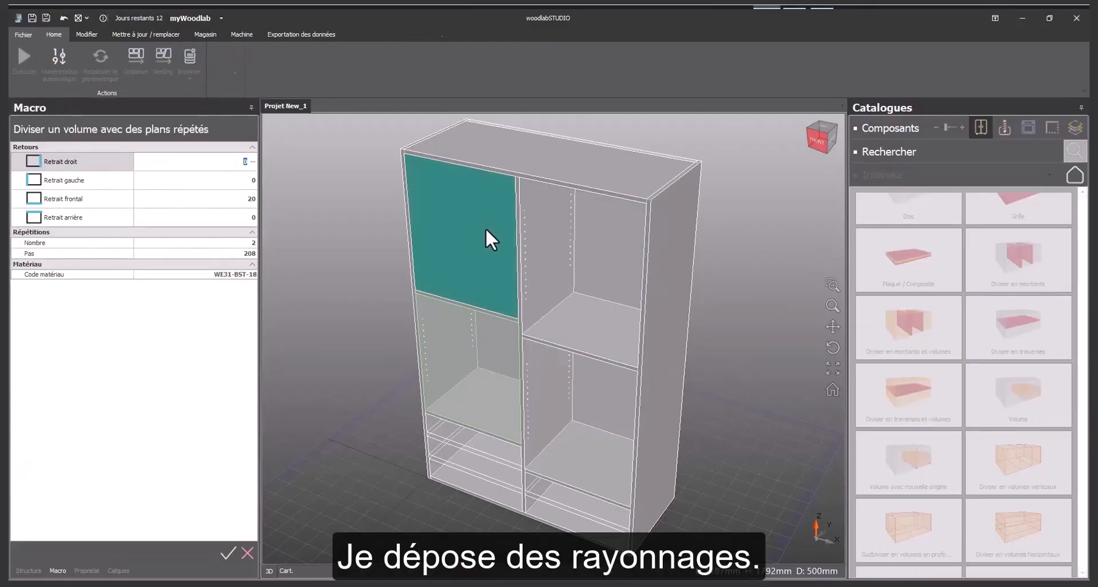
pyautogui.click(227, 553)
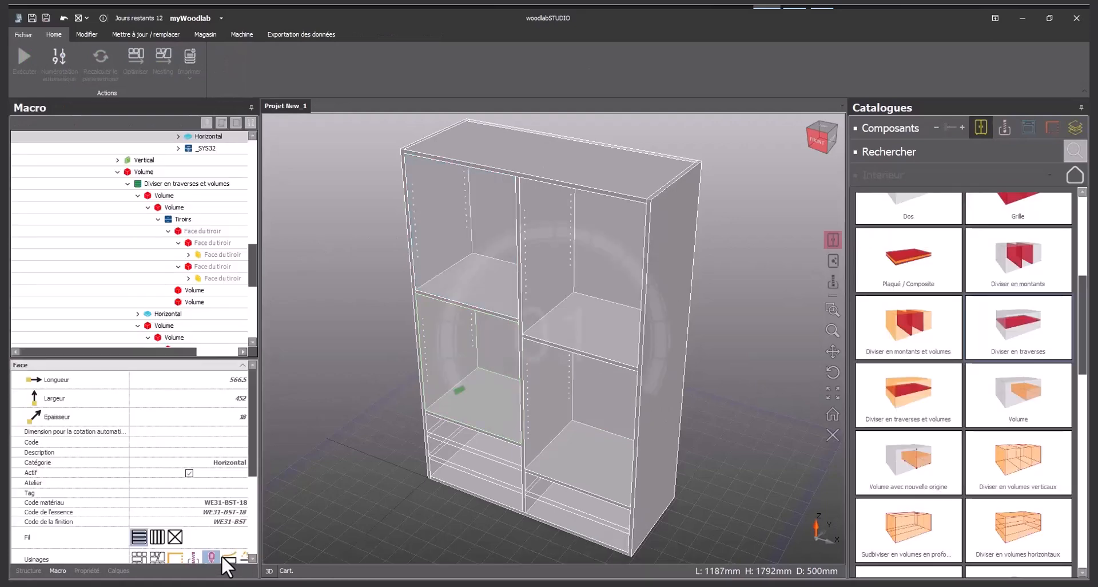
pyautogui.click(240, 463)
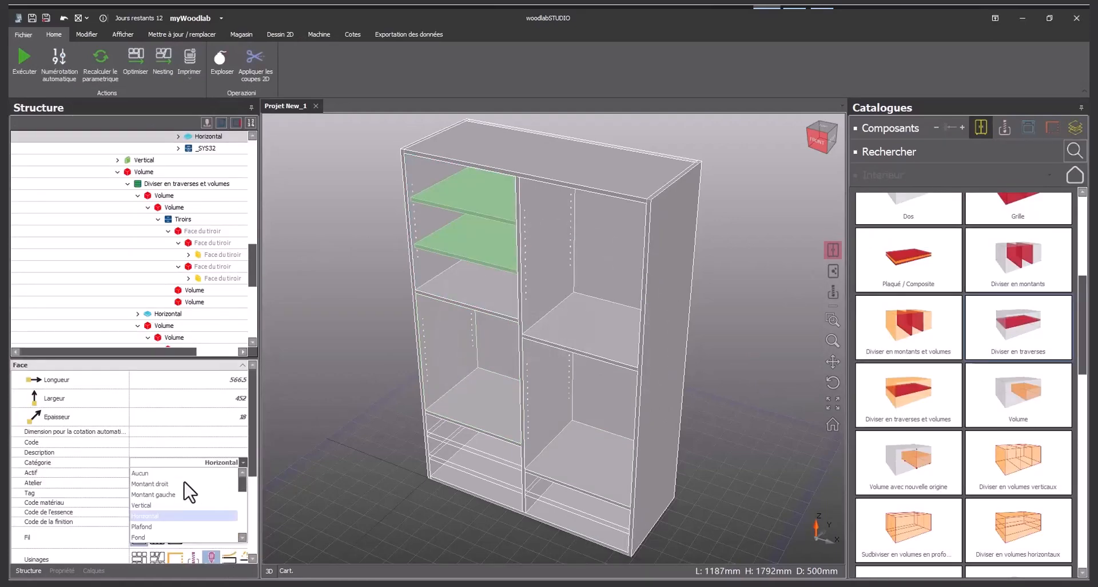
pyautogui.moveTo(992, 343); pyautogui.dragTo(595, 265)
pyautogui.click(223, 553)
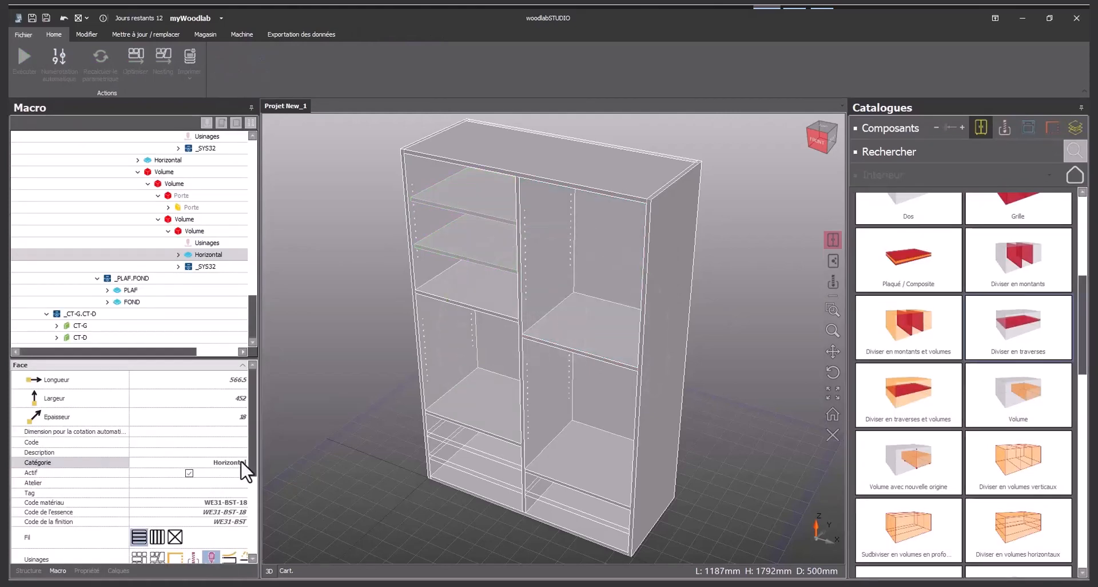
# Add two Diviser en traverses shelves to each lower compartment and set the Catégorie of the added shelves to Aucun
pyautogui.moveTo(1004, 310); pyautogui.dragTo(468, 366)
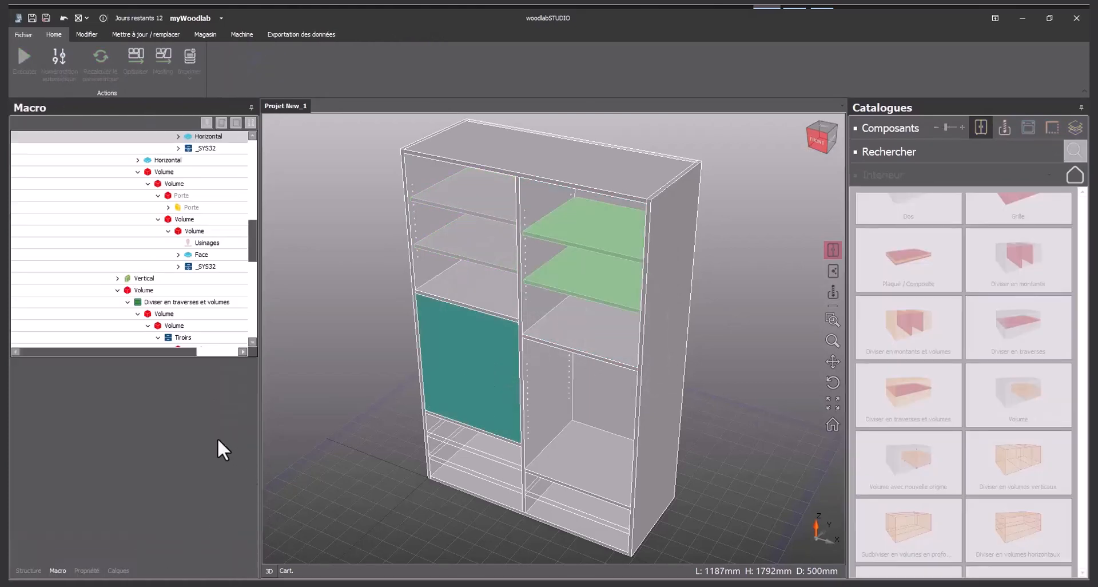
pyautogui.click(243, 462)
pyautogui.click(178, 474)
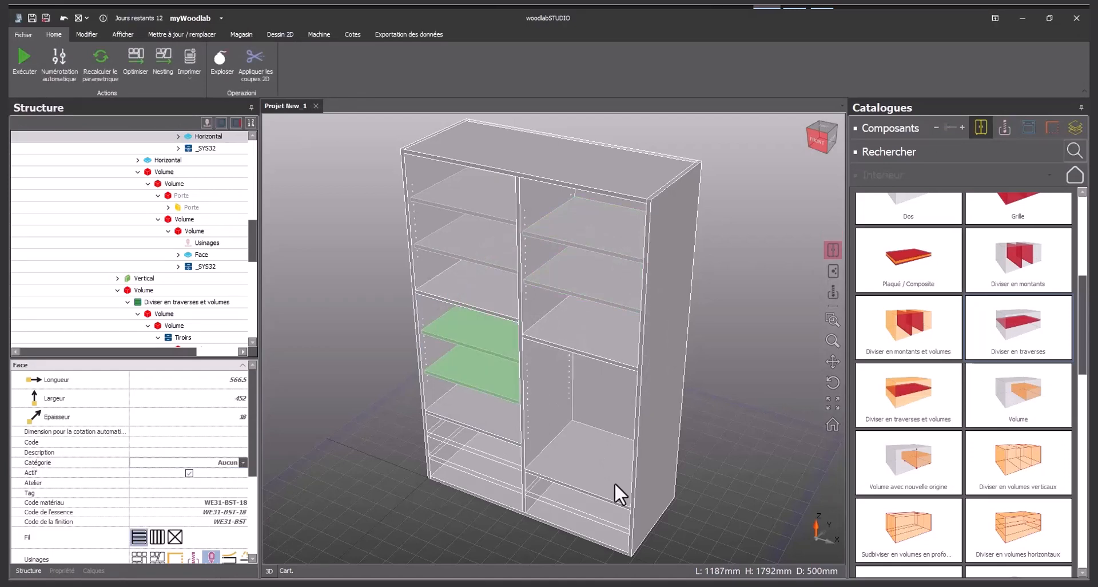
pyautogui.moveTo(1012, 332); pyautogui.dragTo(606, 407)
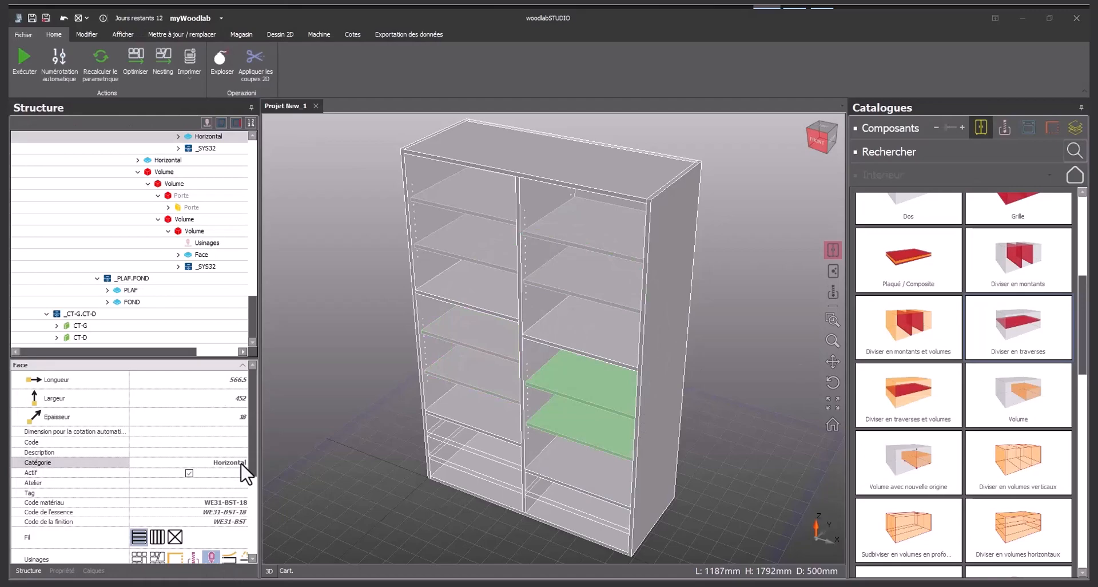
pyautogui.click(243, 462)
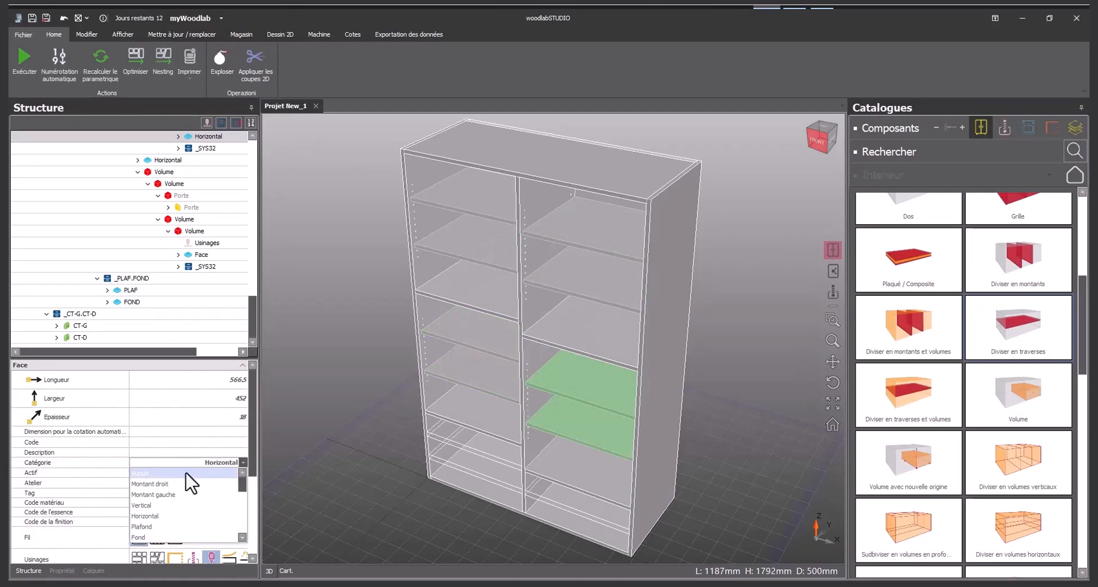
pyautogui.click(182, 474)
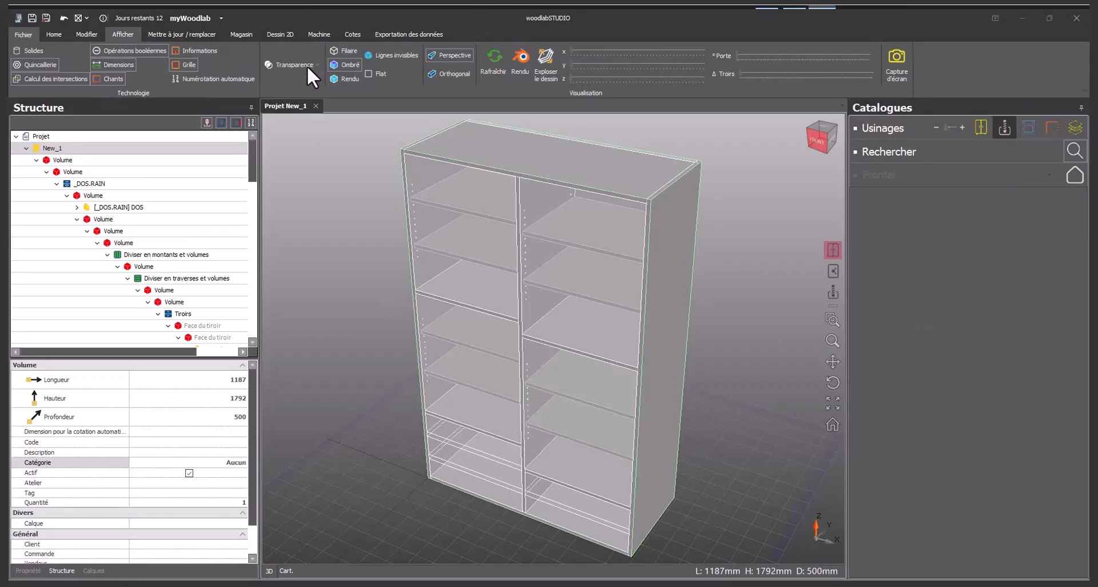
# Make the cabinet display semi-transparent and load the TOUR 8X30 VIS hardware configuration
pyautogui.click(306, 65)
pyautogui.click(289, 112)
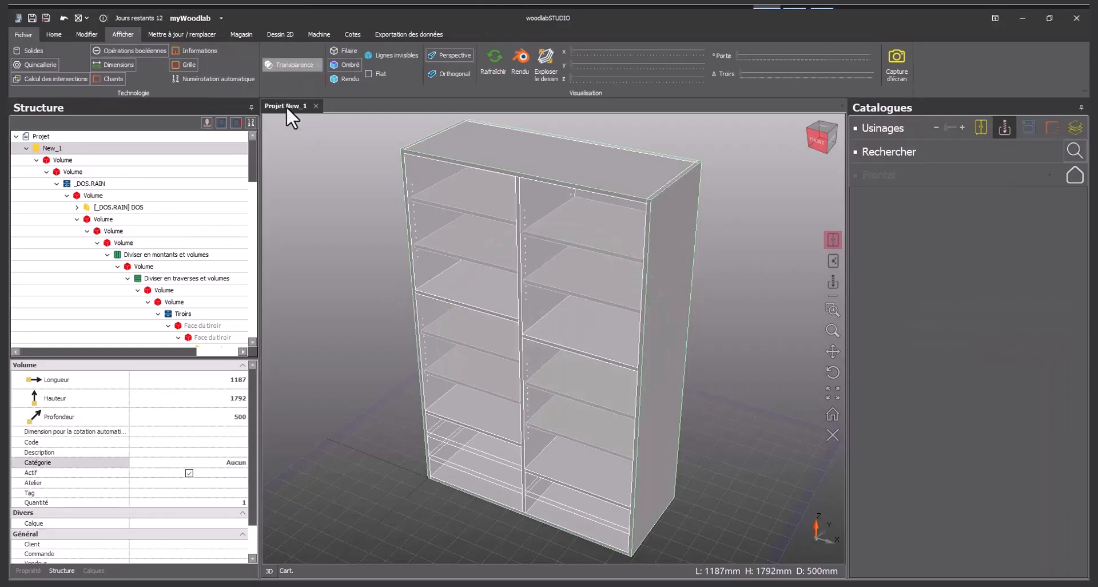
pyautogui.click(160, 32)
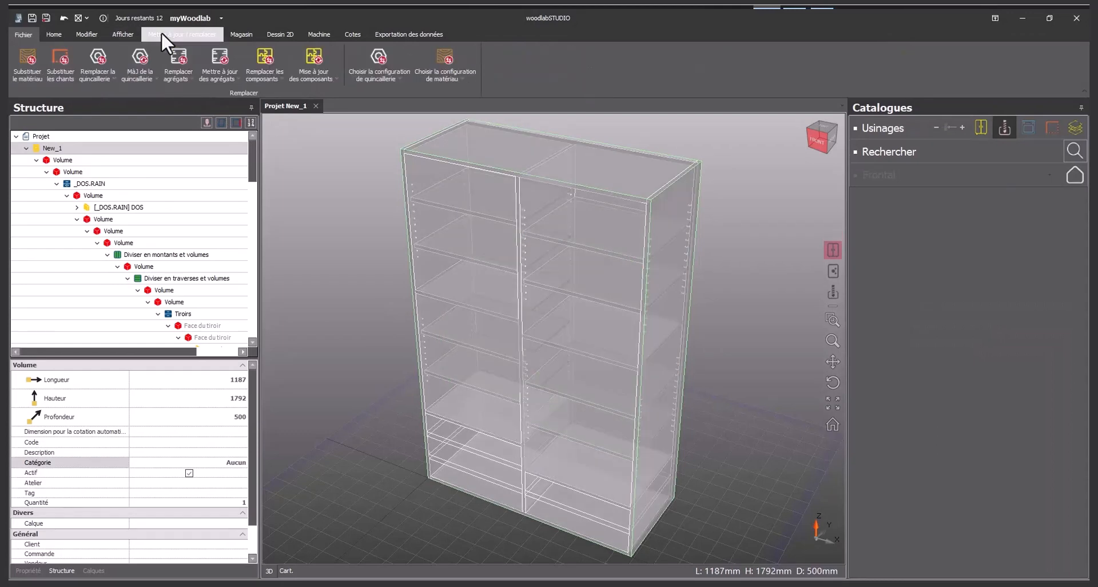
pyautogui.click(377, 66)
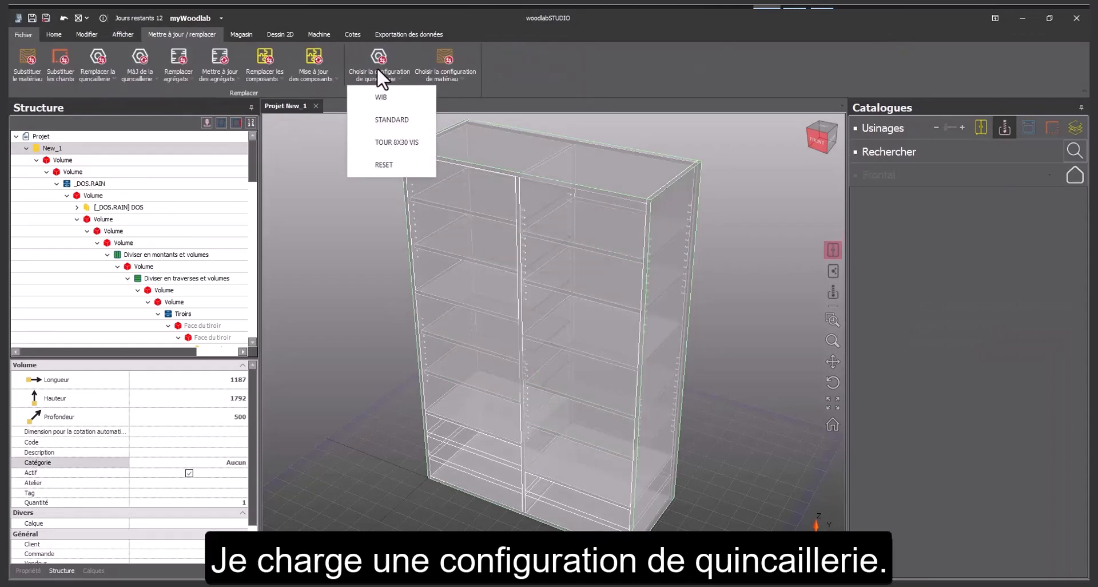
pyautogui.click(389, 143)
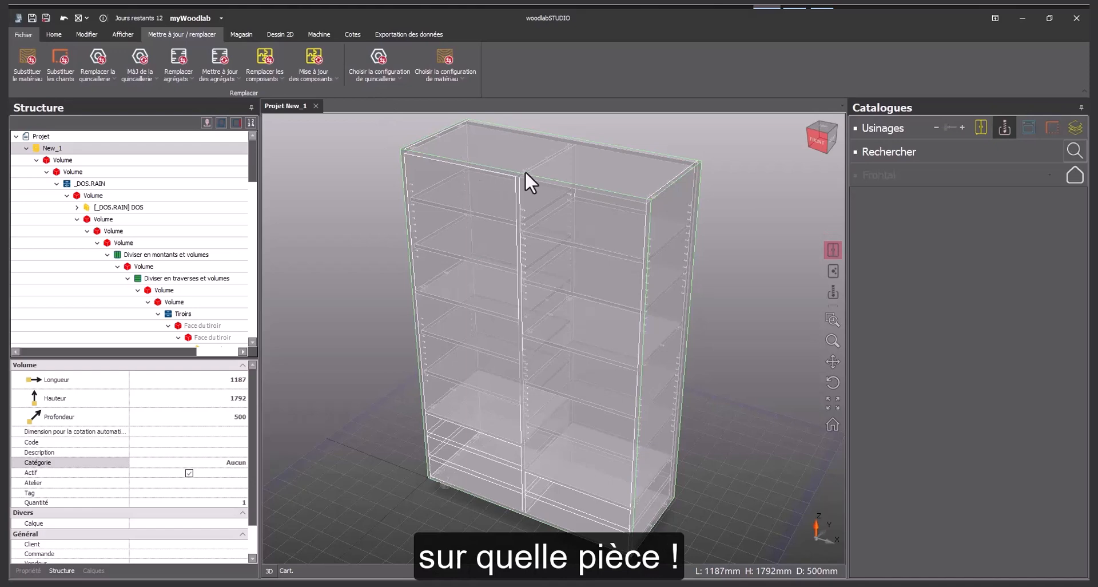
# Examine the connectors at the panel joints and the feet under the cabinet, up close and from the front
pyautogui.scroll(5, 523, 163)
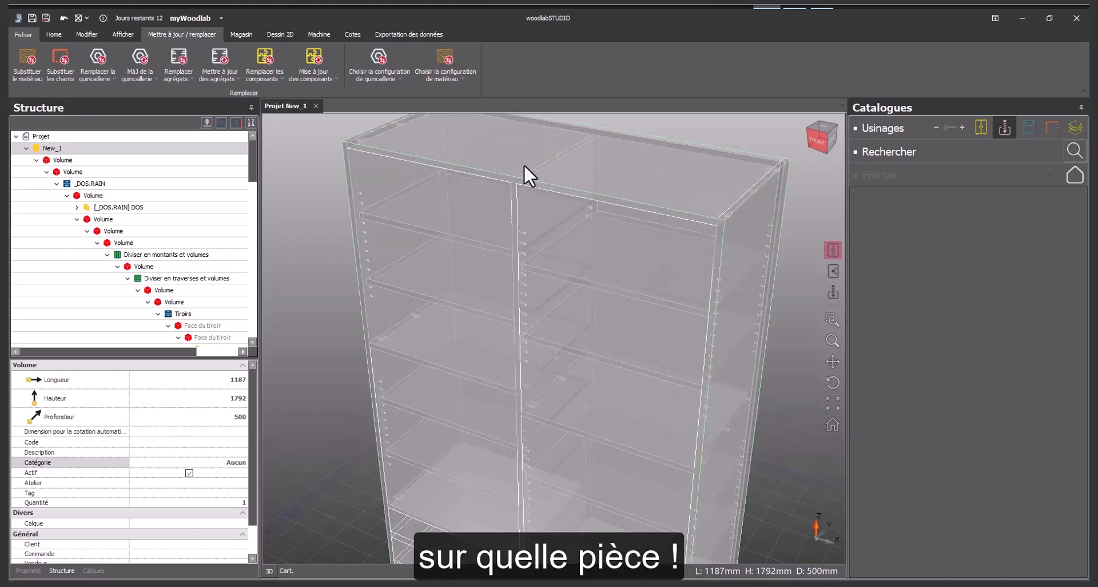
pyautogui.scroll(2, 524, 166)
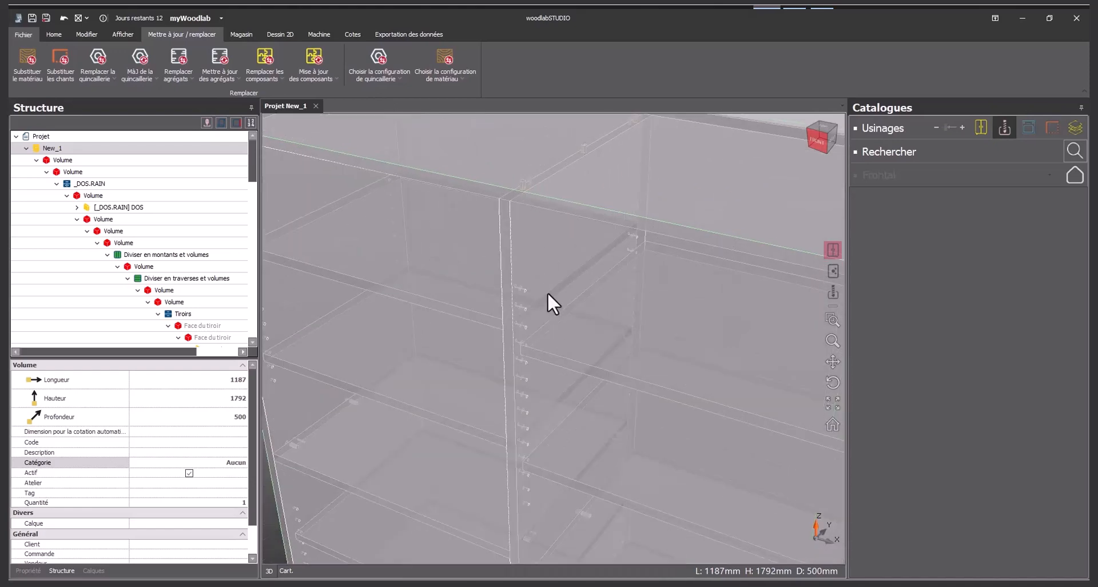
pyautogui.click(832, 424)
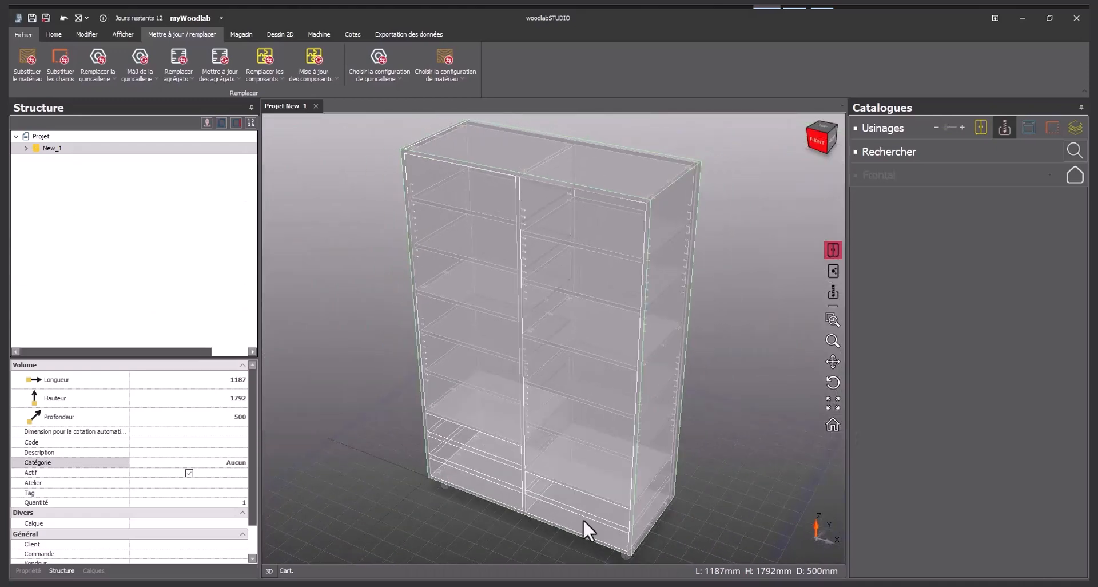
pyautogui.click(818, 144)
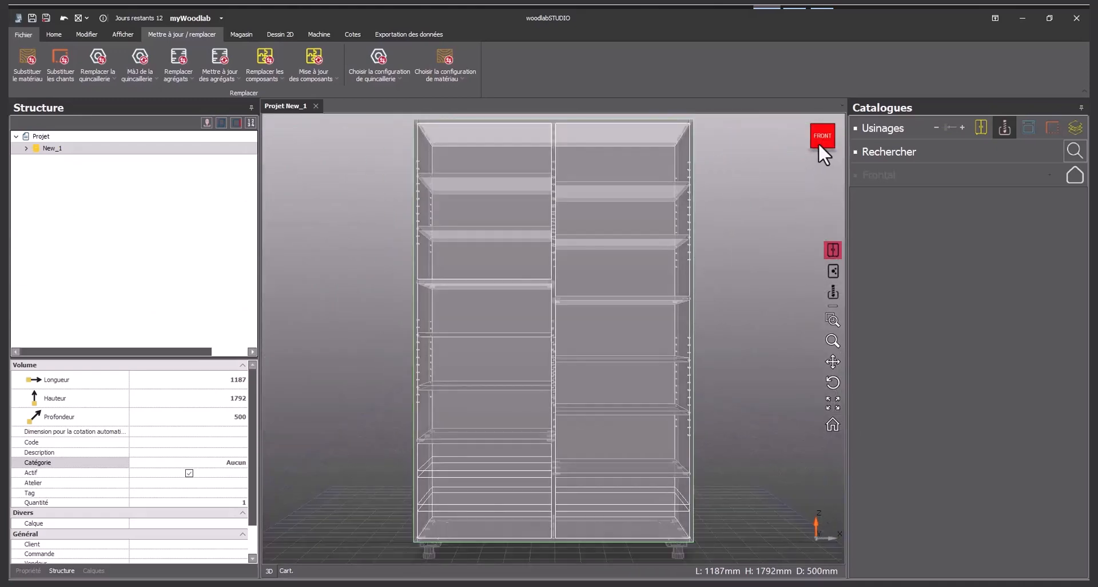
pyautogui.click(833, 424)
pyautogui.scroll(1, 553, 74)
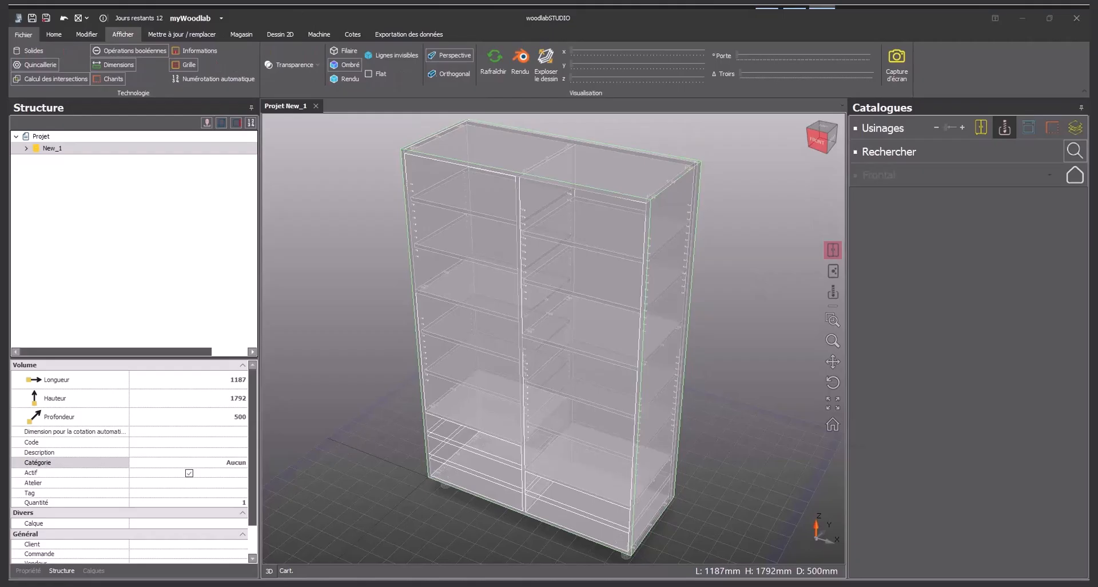
# Reset the display transparency to 0% and load the WE31-BST-18 / H588-V8A 22 material configuration
pyautogui.click(295, 65)
pyautogui.click(295, 80)
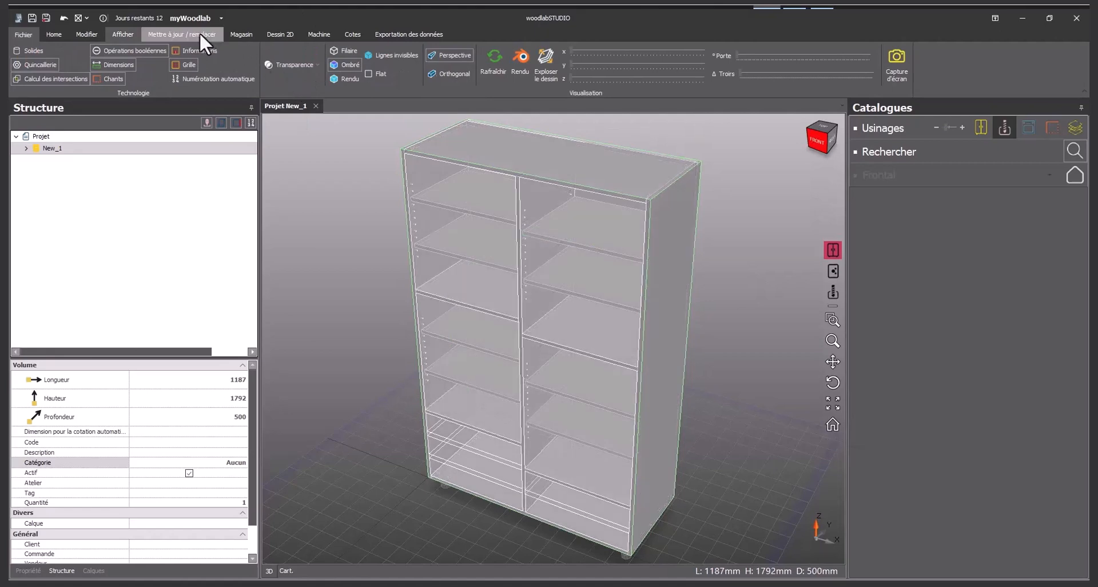
pyautogui.click(199, 32)
pyautogui.click(437, 55)
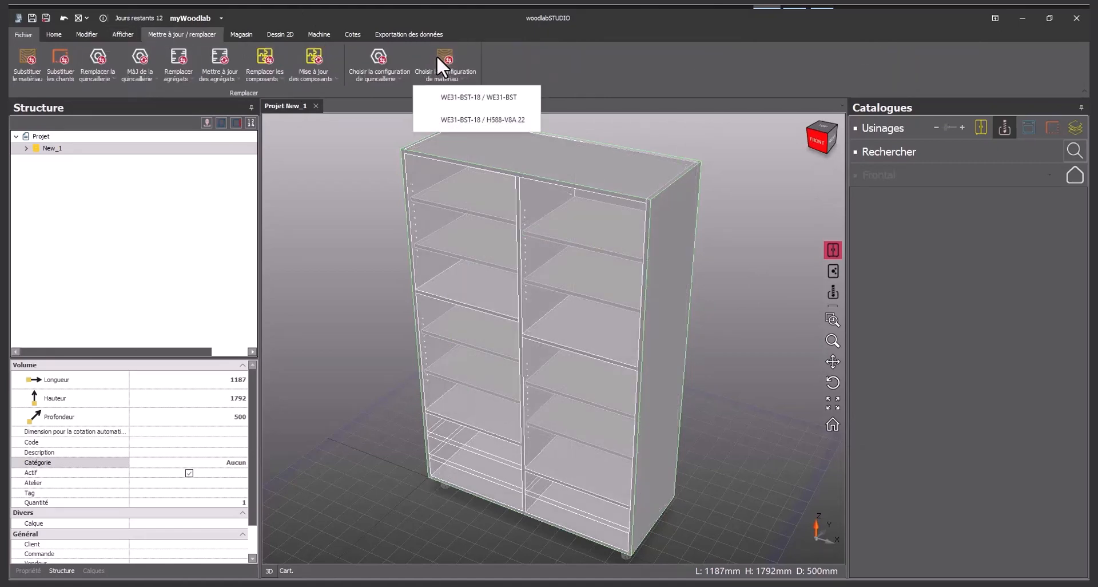
pyautogui.click(453, 115)
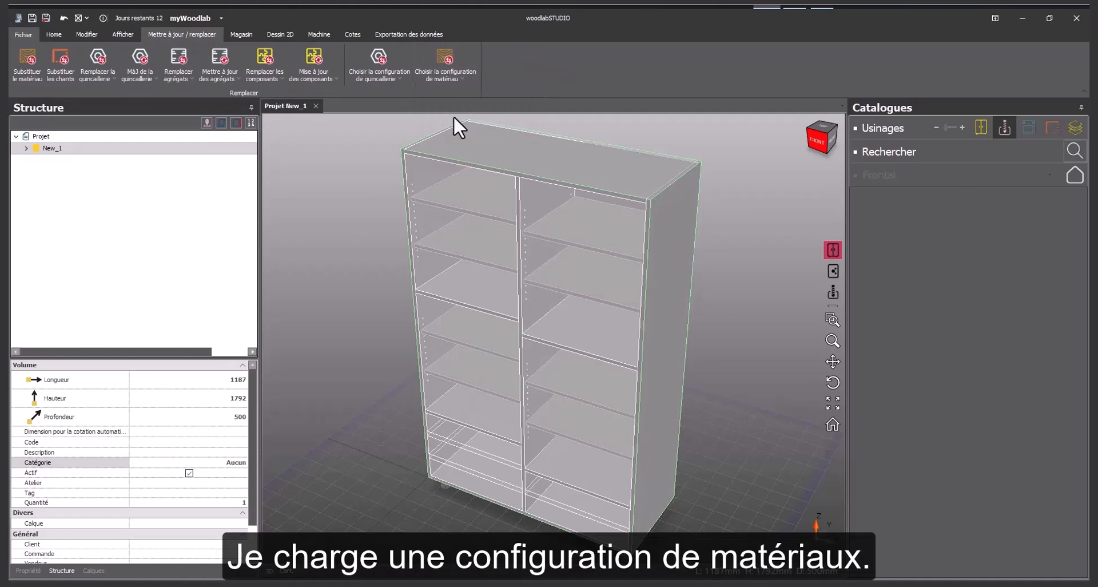
# Show all hidden elements, preview the cabinet's materials in Rendu mode and return to the Ombré display
pyautogui.rightClick(314, 188)
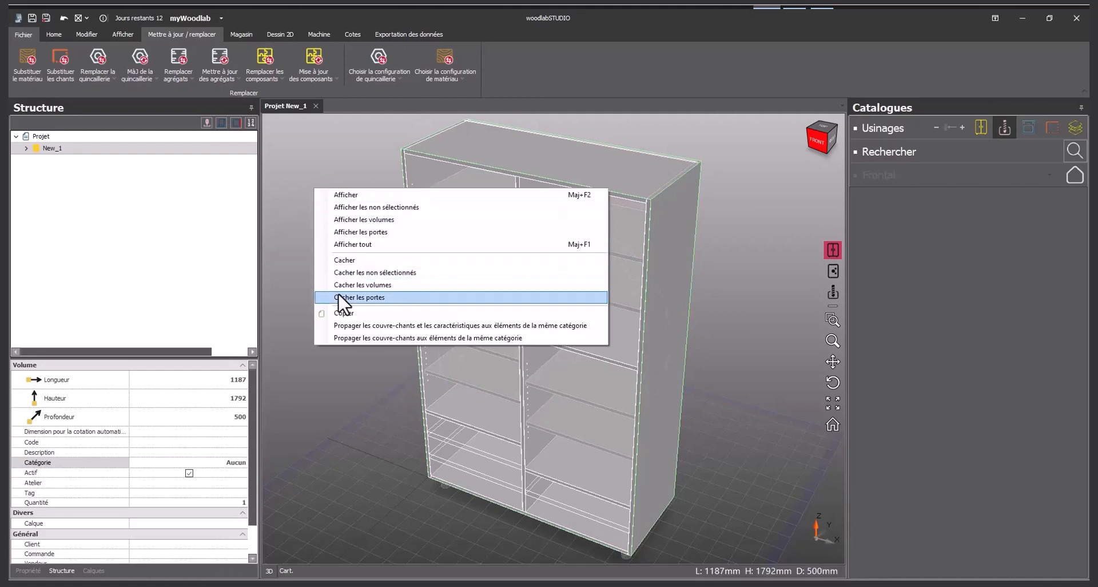
pyautogui.click(337, 244)
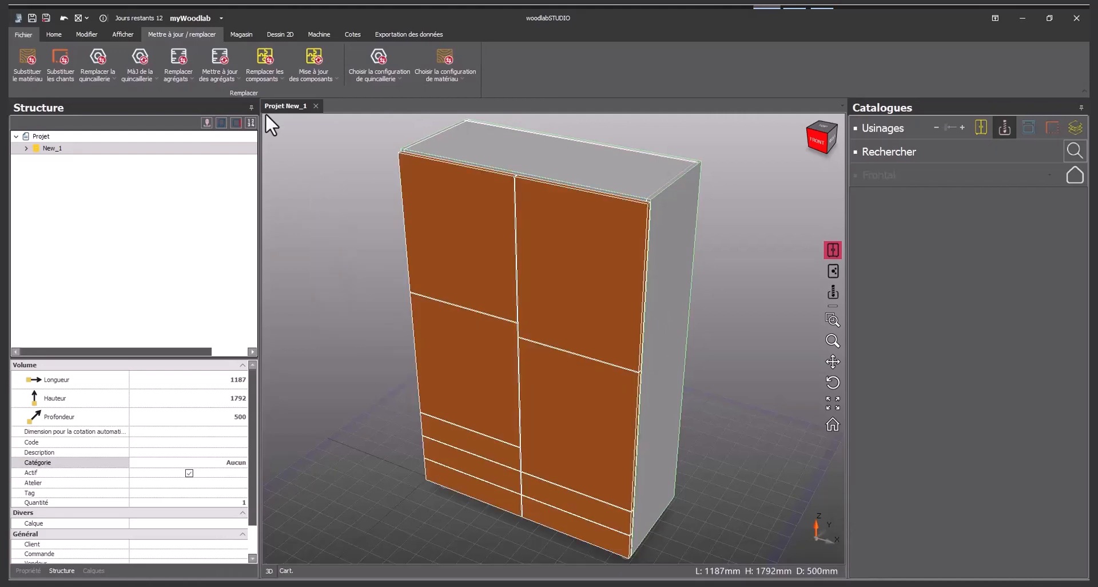
pyautogui.click(117, 35)
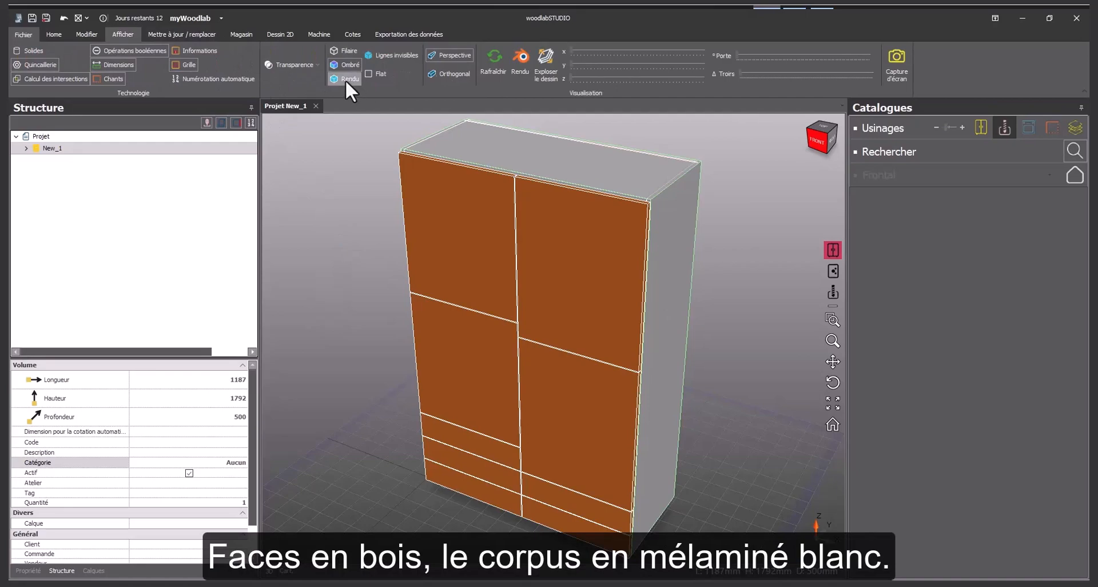
pyautogui.click(345, 79)
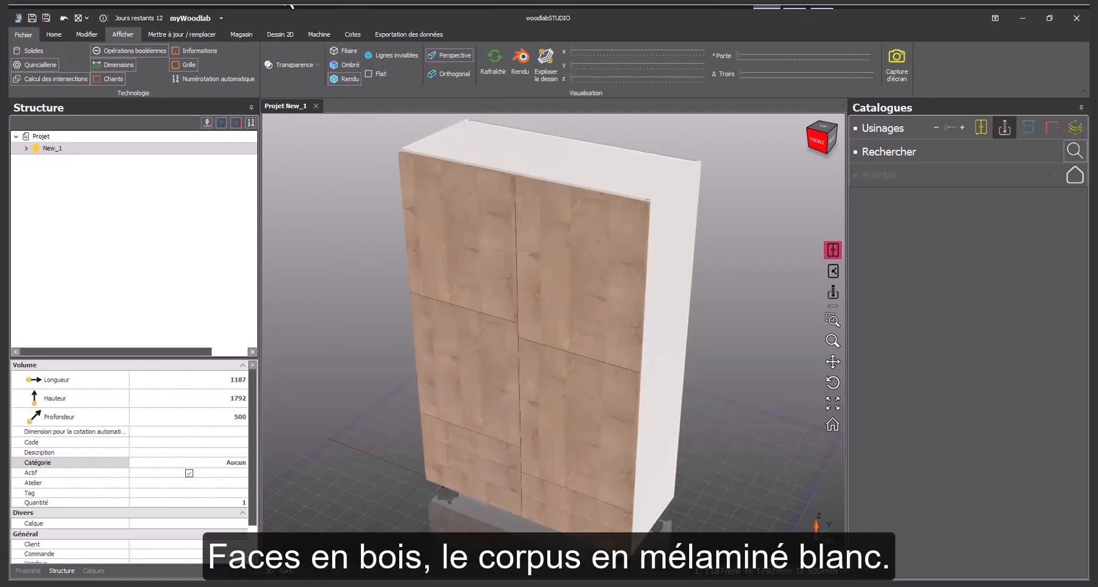
pyautogui.click(342, 64)
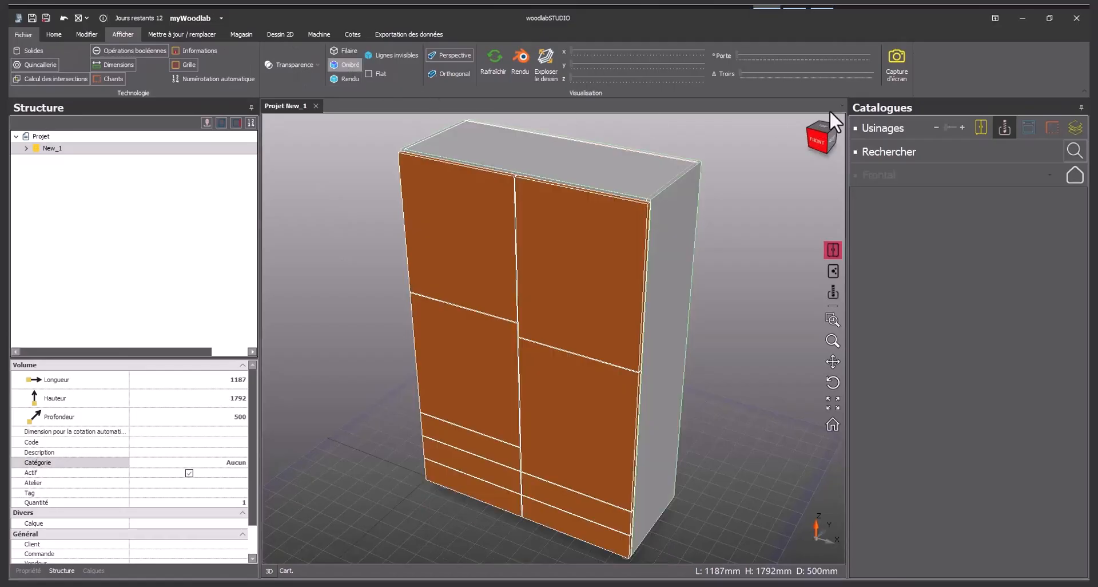
# Open the Droites hinge catalogue for Blum Inserta 110 under Quincailleries and Charnières
pyautogui.click(1049, 175)
pyautogui.click(857, 295)
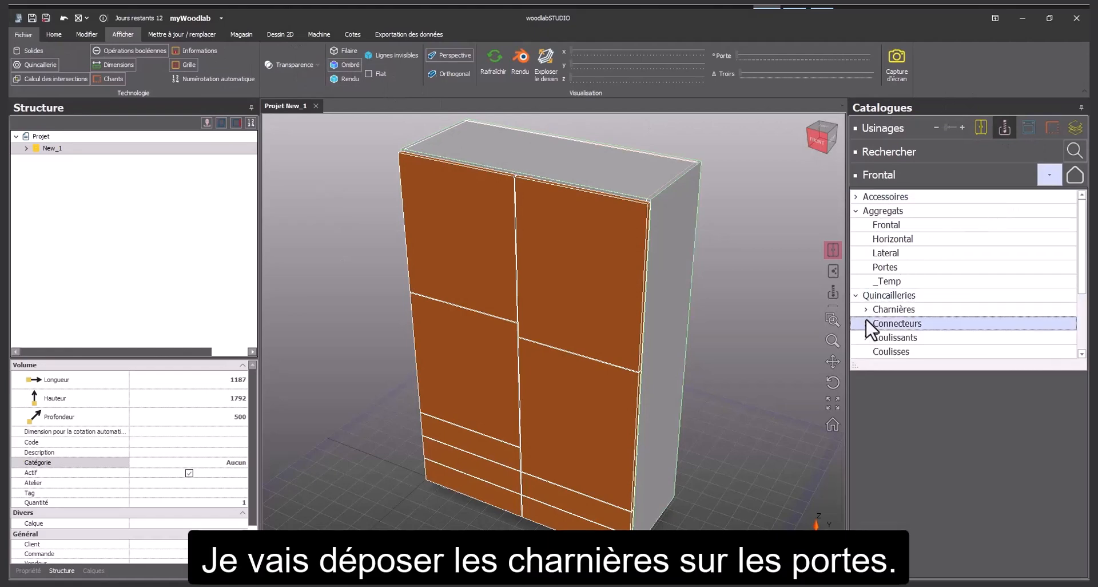
pyautogui.click(866, 309)
pyautogui.click(875, 323)
pyautogui.click(886, 337)
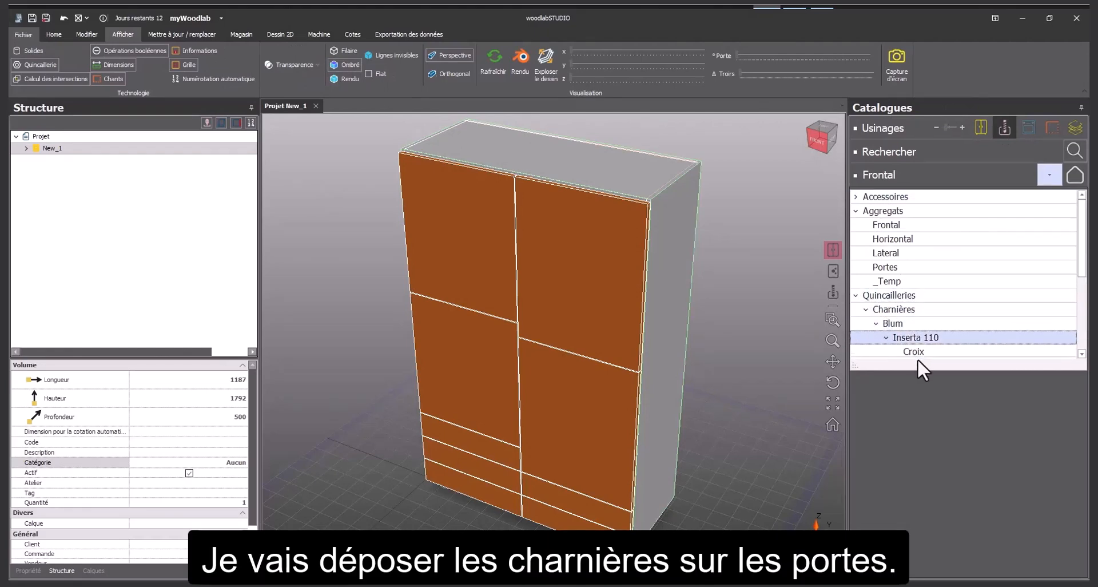
pyautogui.scroll(-2, 1076, 251)
pyautogui.click(967, 311)
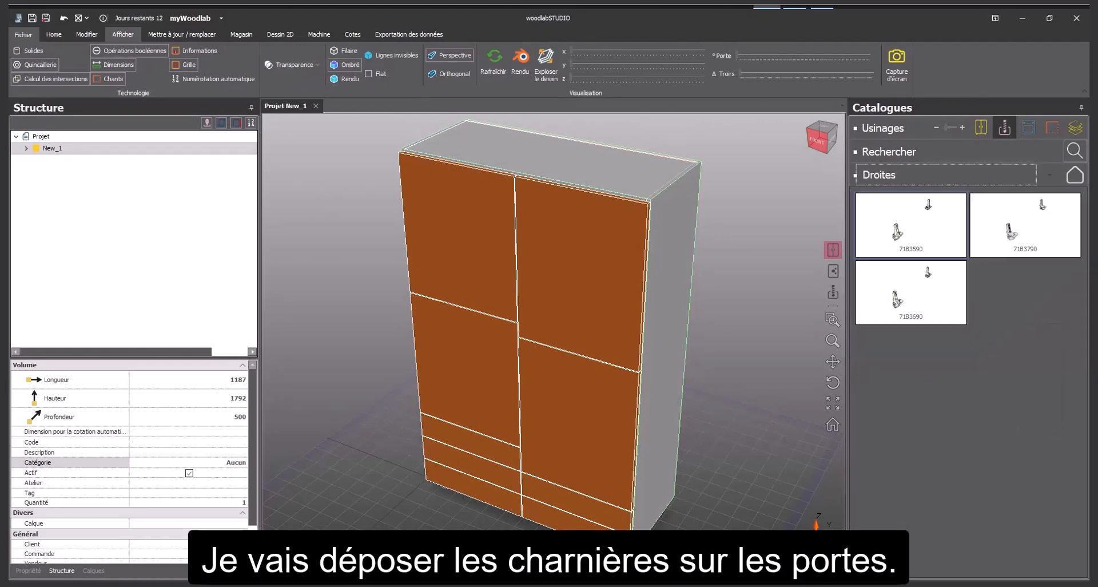
# Place the 71B3590 hinge on the upper and lower left doors and make the display semi-transparent to check them
pyautogui.moveTo(900, 245); pyautogui.dragTo(423, 279)
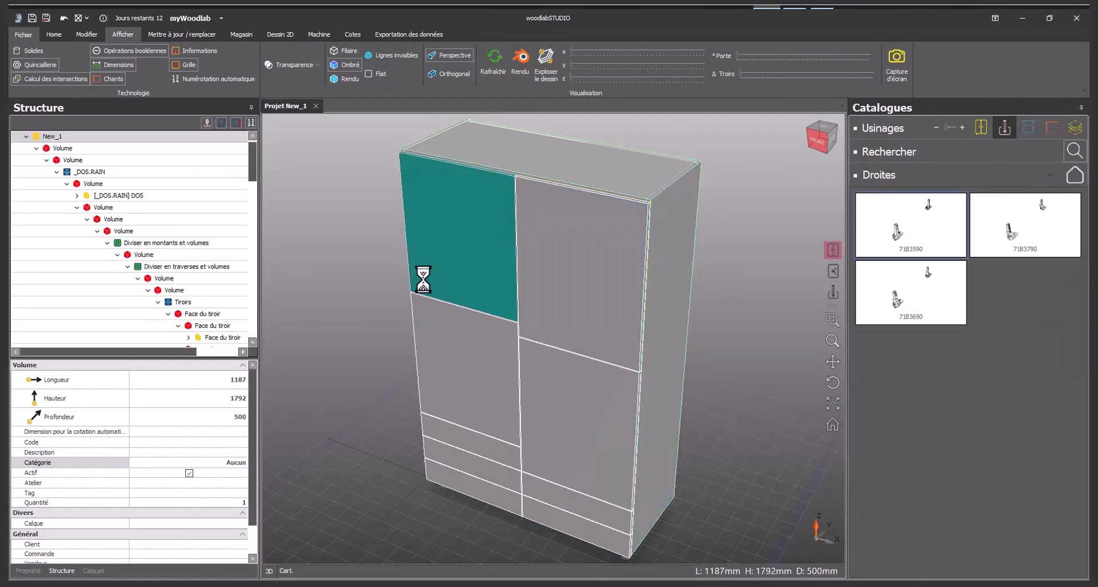
pyautogui.moveTo(679, 394); pyautogui.dragTo(678, 393)
pyautogui.click(228, 554)
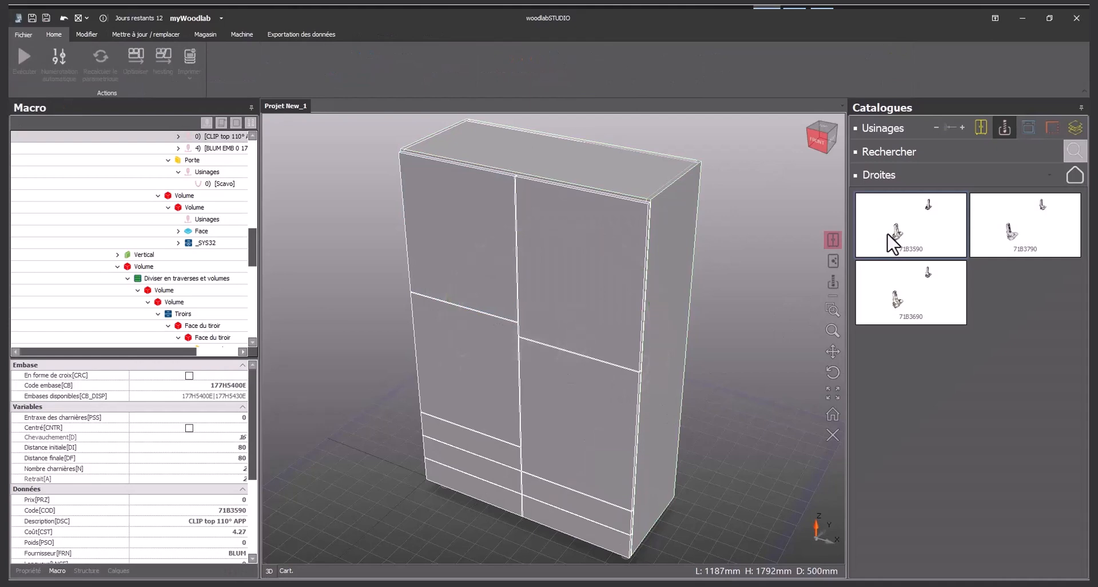
pyautogui.moveTo(877, 249); pyautogui.dragTo(431, 396)
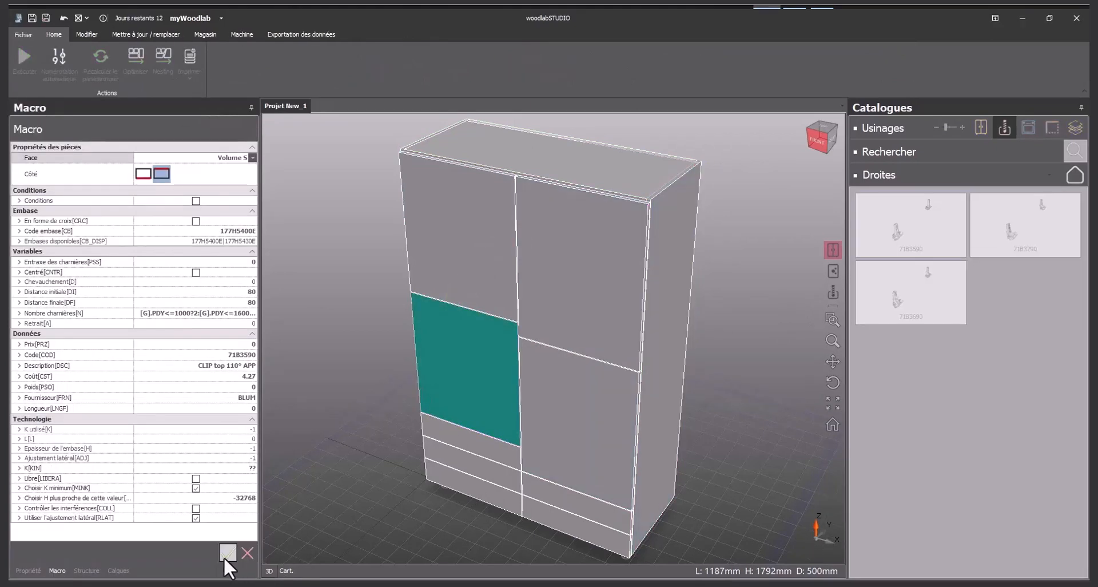
pyautogui.click(224, 557)
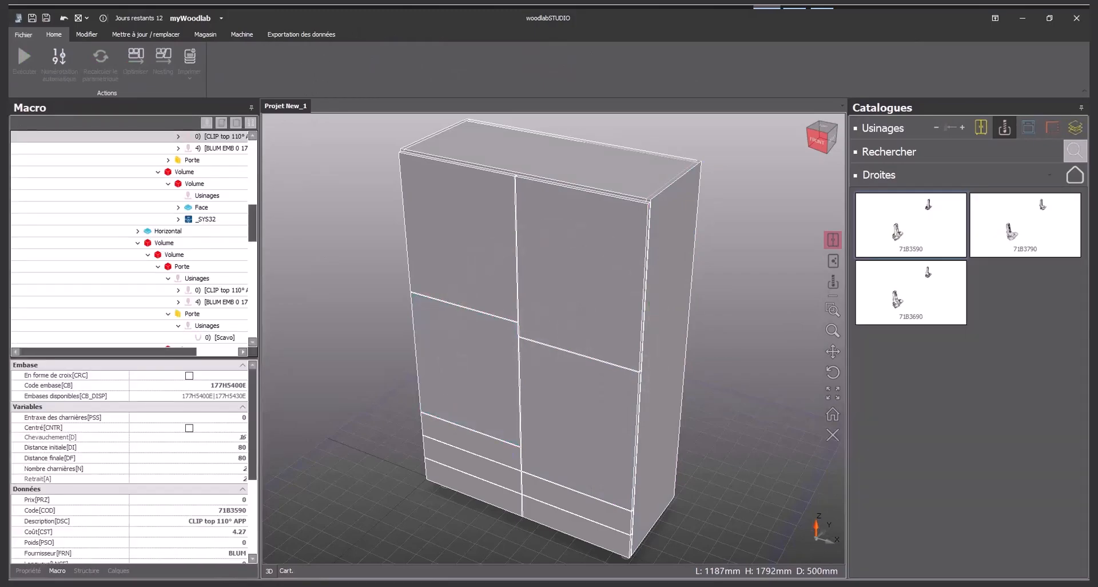
pyautogui.click(293, 64)
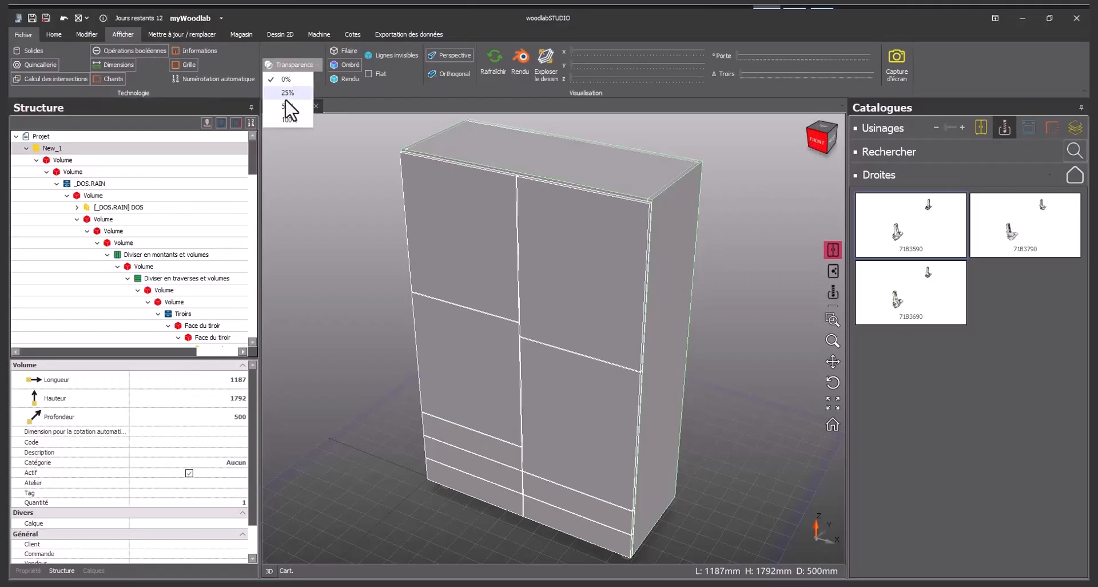
pyautogui.click(286, 107)
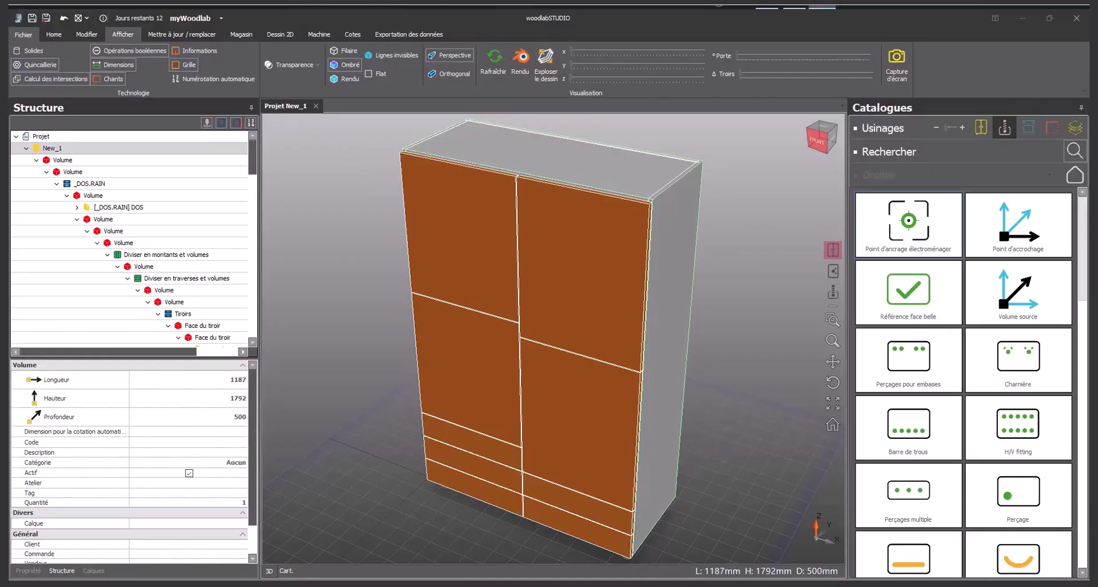
# Apply a Fraiser sur le profil machining, 36 wide and 18 deep with tool 102, to the upper left door's inner edge, limiting Opérations to Sélectionnés
pyautogui.scroll(-5, 1074, 311)
pyautogui.scroll(-3, 1074, 311)
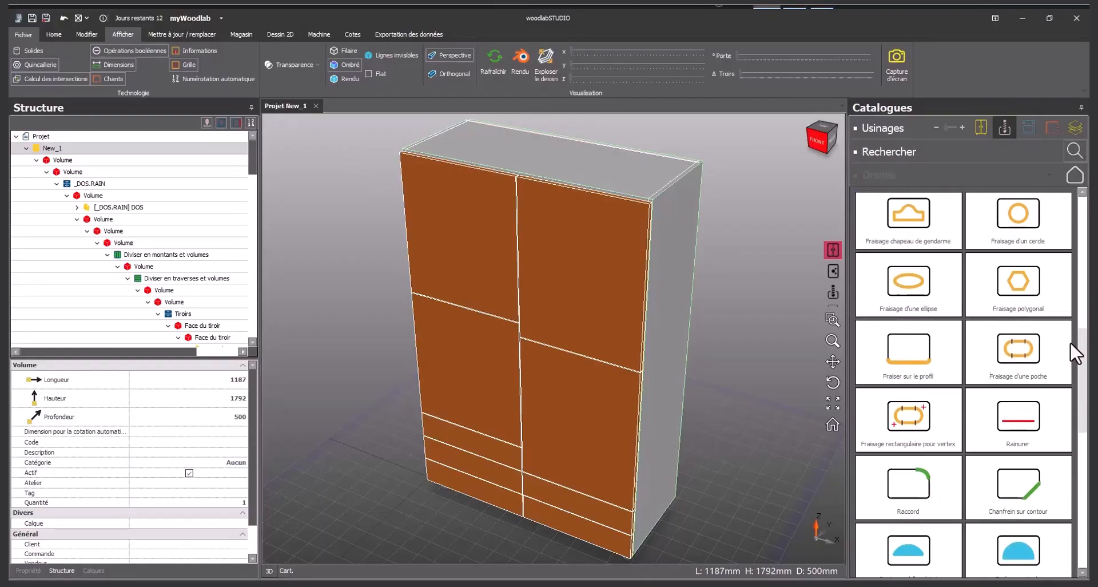
pyautogui.moveTo(922, 355); pyautogui.dragTo(498, 292)
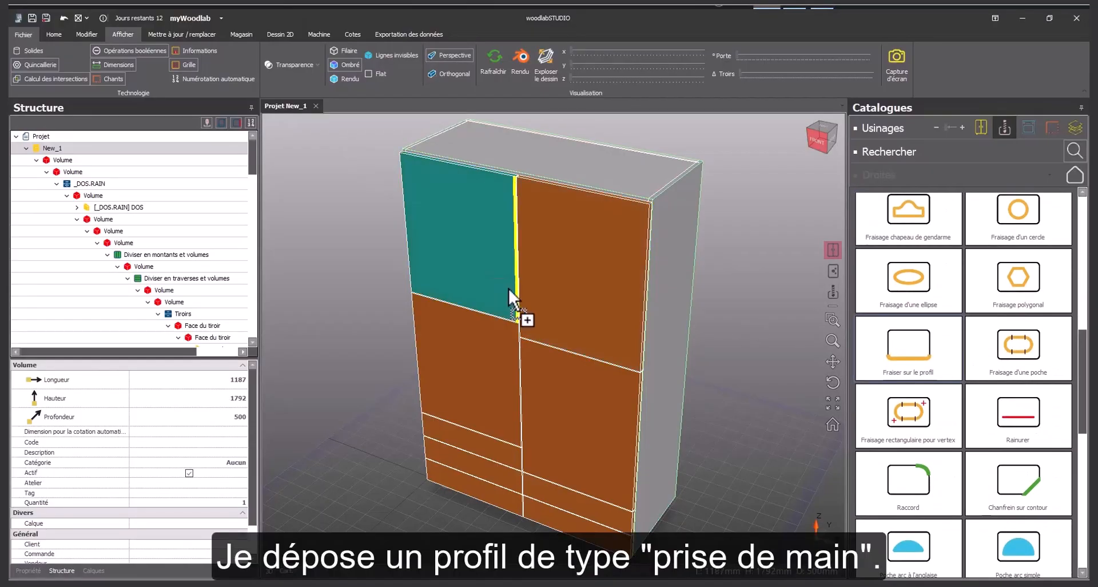
pyautogui.click(228, 556)
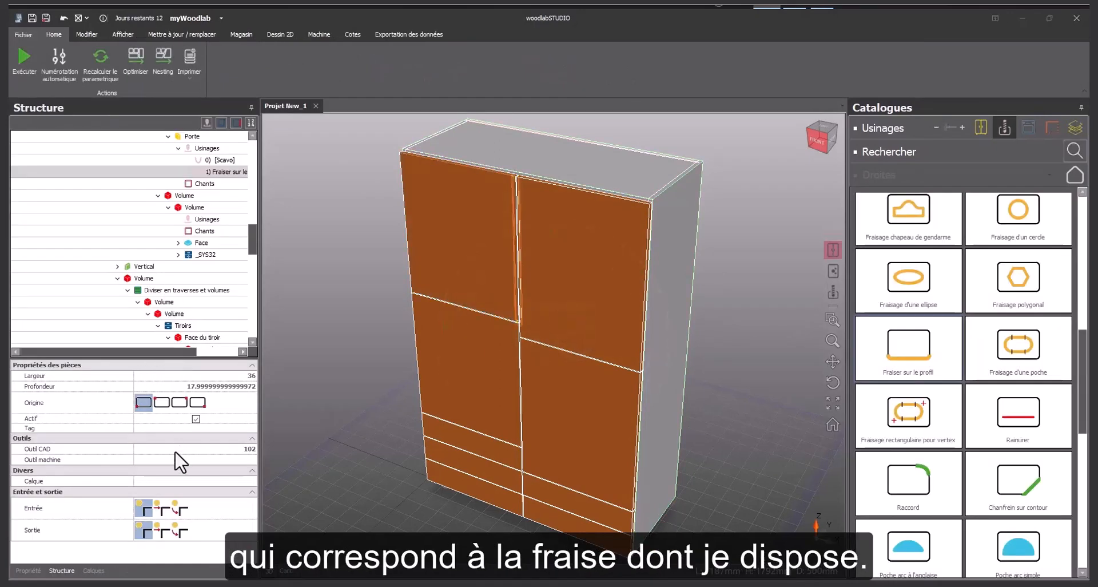
pyautogui.click(28, 570)
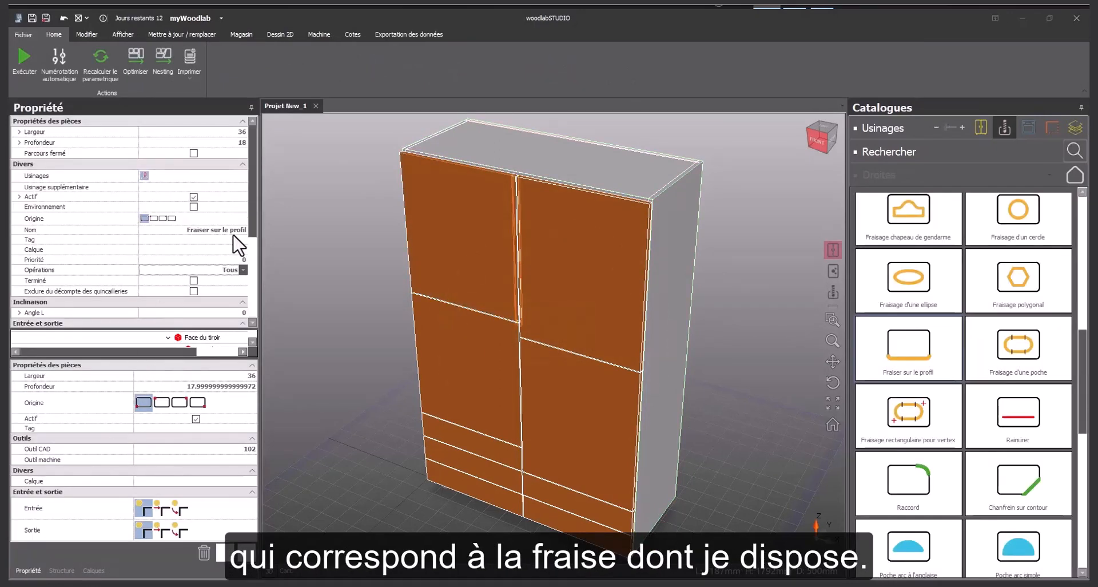
pyautogui.click(242, 270)
pyautogui.click(163, 290)
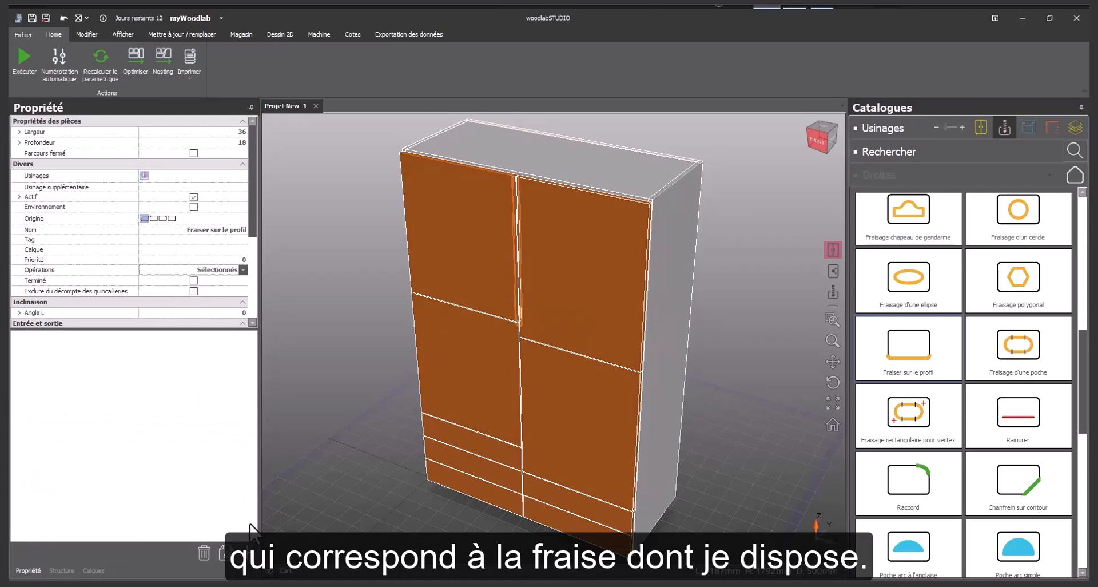
pyautogui.click(336, 498)
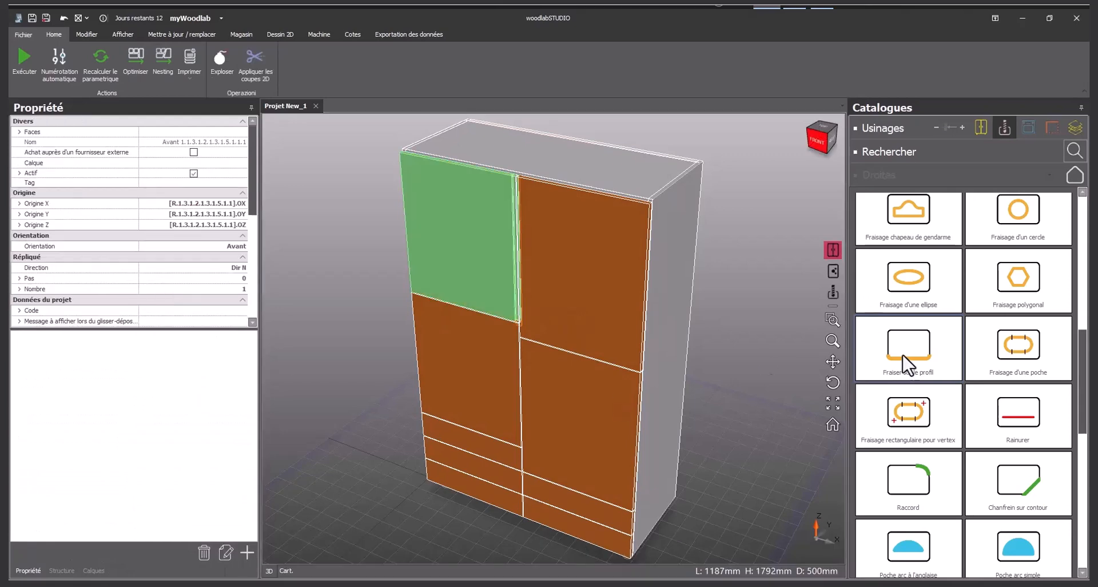
# Apply the same profile milling to the inner edges of the upper right and lower left doors, with Opérations set to Sélectionnés
pyautogui.moveTo(908, 362); pyautogui.dragTo(528, 307)
pyautogui.click(225, 553)
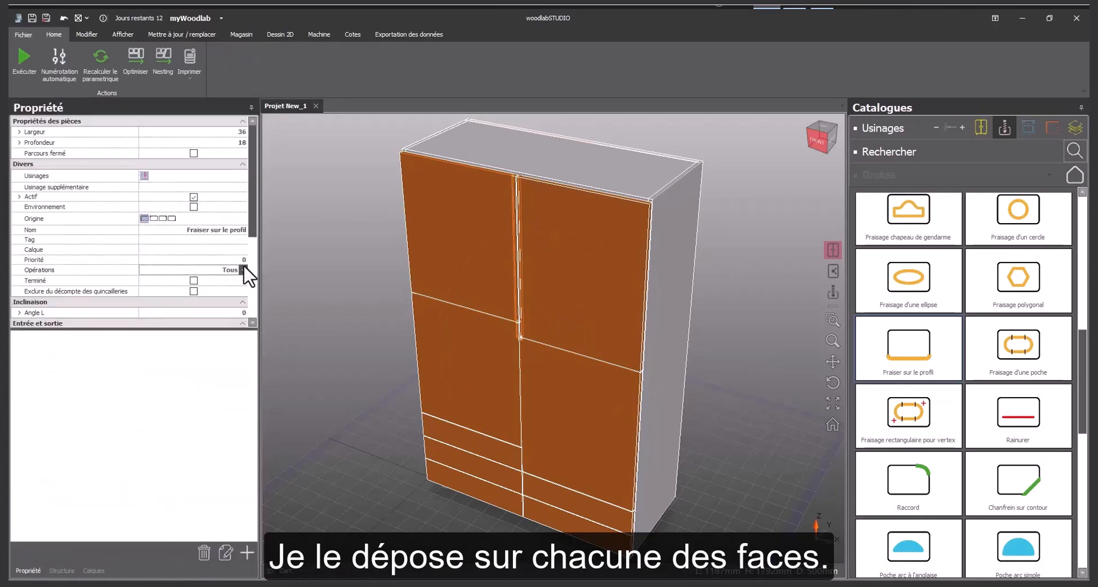
pyautogui.click(302, 524)
pyautogui.moveTo(907, 362); pyautogui.dragTo(508, 399)
pyautogui.click(198, 537)
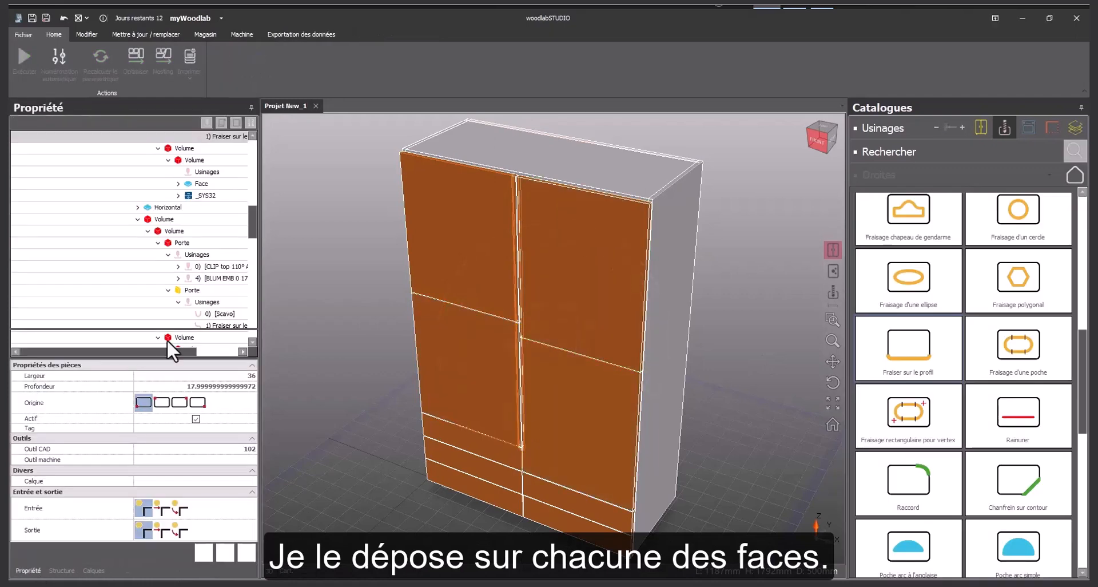
pyautogui.click(243, 270)
pyautogui.click(231, 291)
# Mill the lower right door's inner edge and the top left drawer front's upper edge with Fraiser sur le profil, Opérations set to Sélectionnés
pyautogui.moveTo(907, 371); pyautogui.dragTo(528, 405)
pyautogui.click(225, 551)
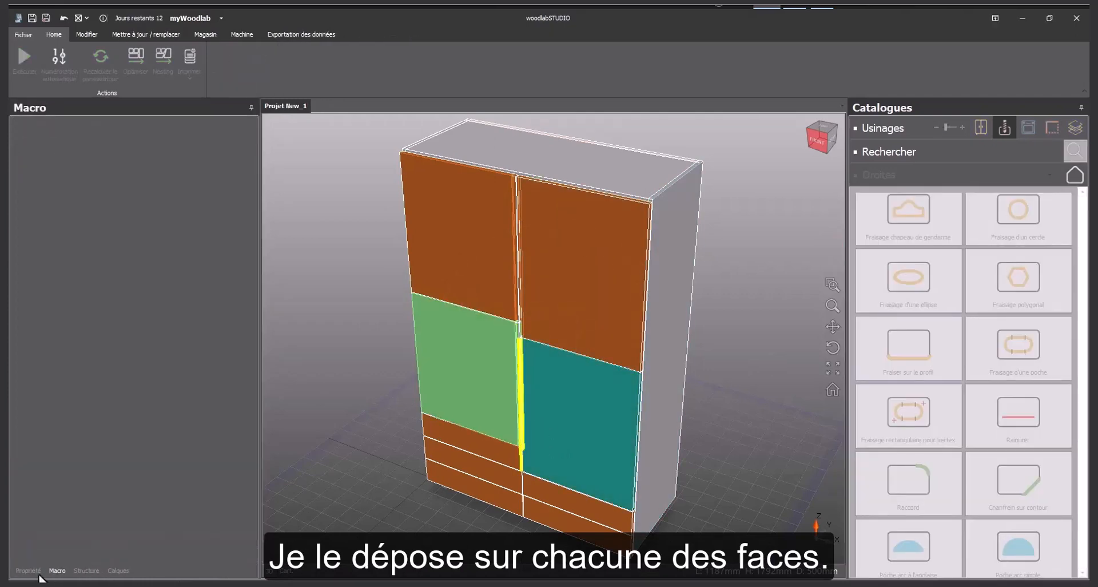
pyautogui.click(35, 571)
pyautogui.moveTo(907, 349); pyautogui.dragTo(469, 441)
pyautogui.click(28, 570)
pyautogui.click(243, 270)
pyautogui.click(220, 294)
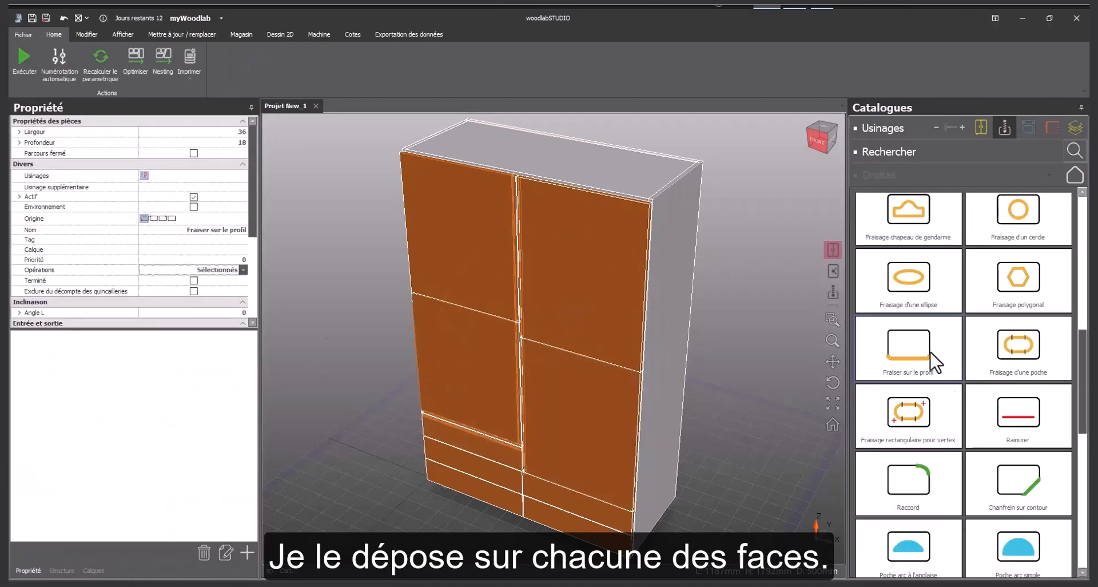
# Apply Fraiser sur le profil to the upper edges of the middle and bottom left drawer fronts, with Opérations set to Sélectionnés
pyautogui.moveTo(931, 363); pyautogui.dragTo(500, 474)
pyautogui.click(225, 553)
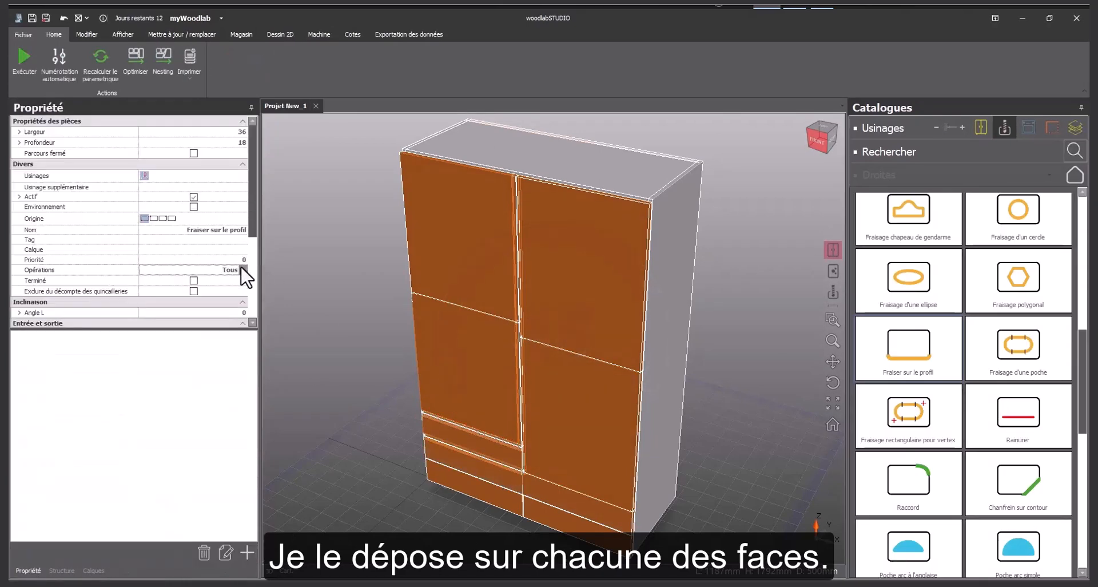
pyautogui.click(243, 271)
pyautogui.click(226, 292)
pyautogui.moveTo(909, 350); pyautogui.dragTo(501, 491)
pyautogui.click(227, 553)
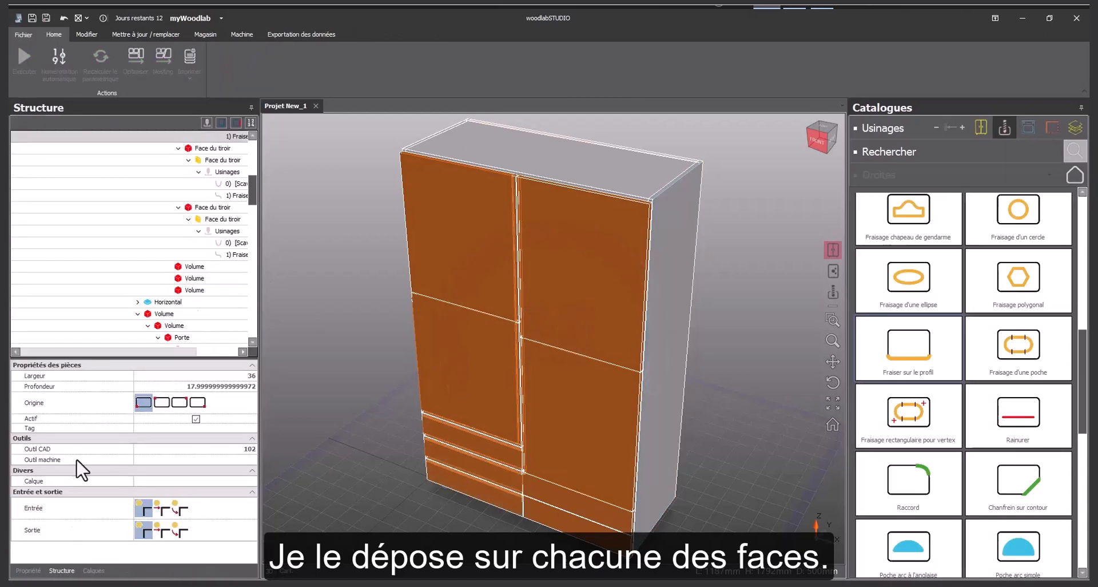
pyautogui.click(28, 570)
pyautogui.click(243, 270)
pyautogui.click(224, 293)
# Apply Fraiser sur le profil to the upper edges of both right drawer fronts, 36 wide and 18 deep
pyautogui.moveTo(909, 350); pyautogui.dragTo(577, 500)
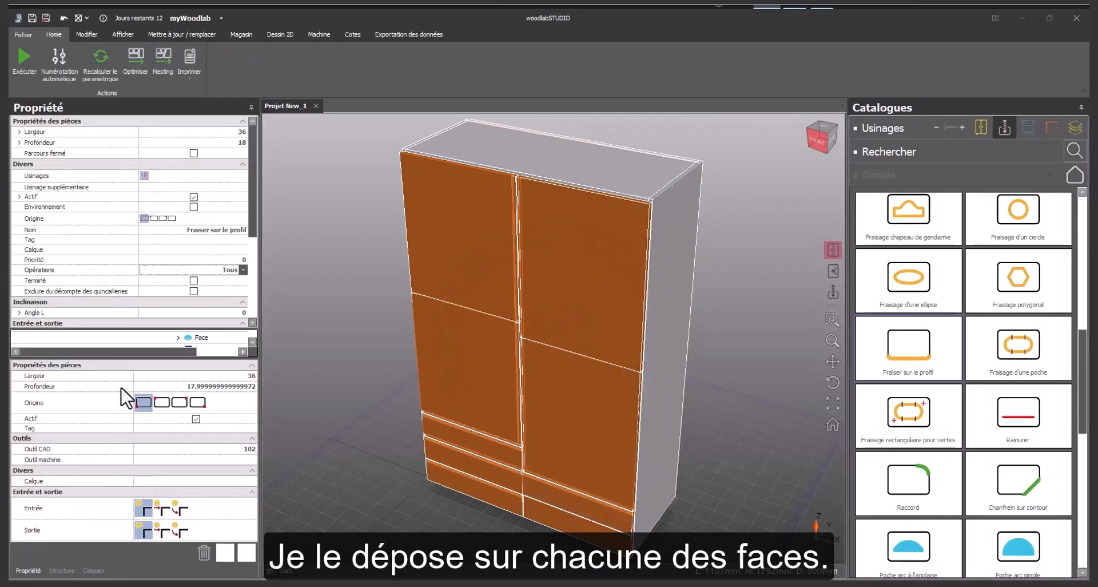
pyautogui.click(243, 270)
pyautogui.click(224, 293)
pyautogui.moveTo(914, 361); pyautogui.dragTo(578, 504)
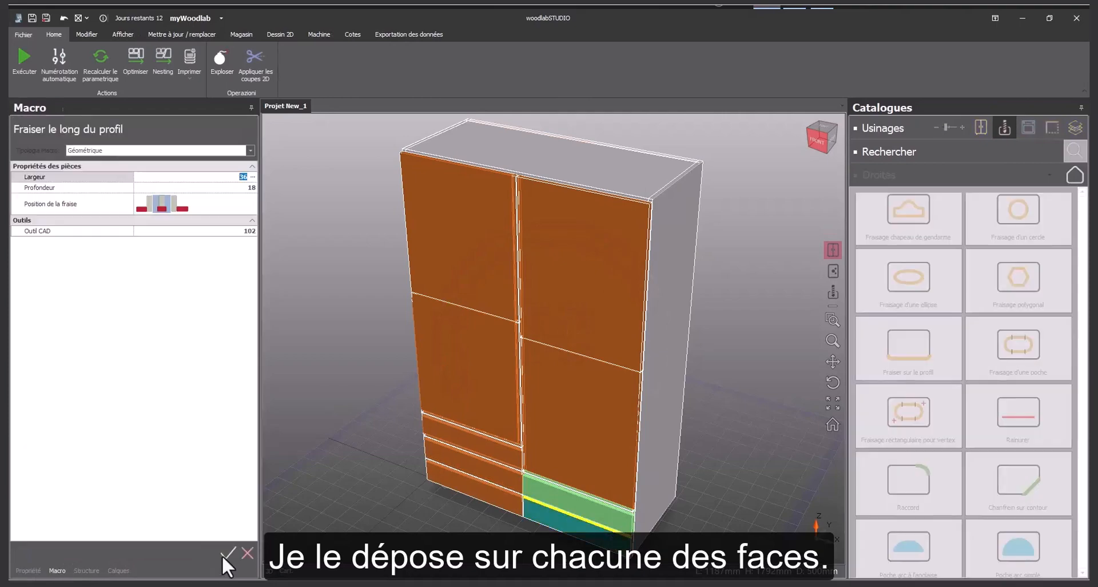
pyautogui.click(222, 553)
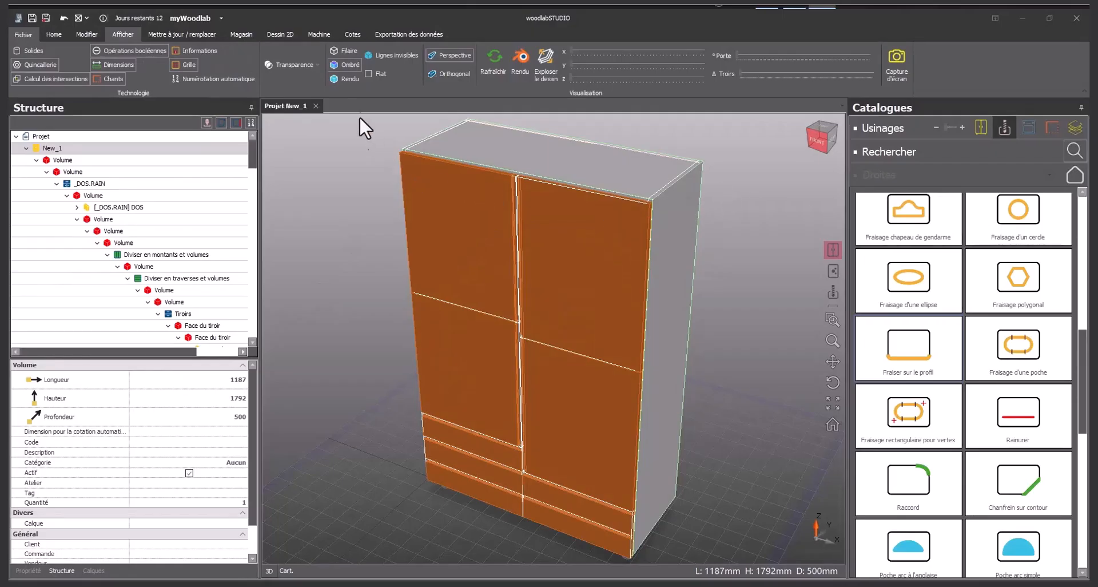
# Preview the cabinet in Rendu mode and examine the finger-pull machining on the doors and drawer fronts up close
pyautogui.click(349, 78)
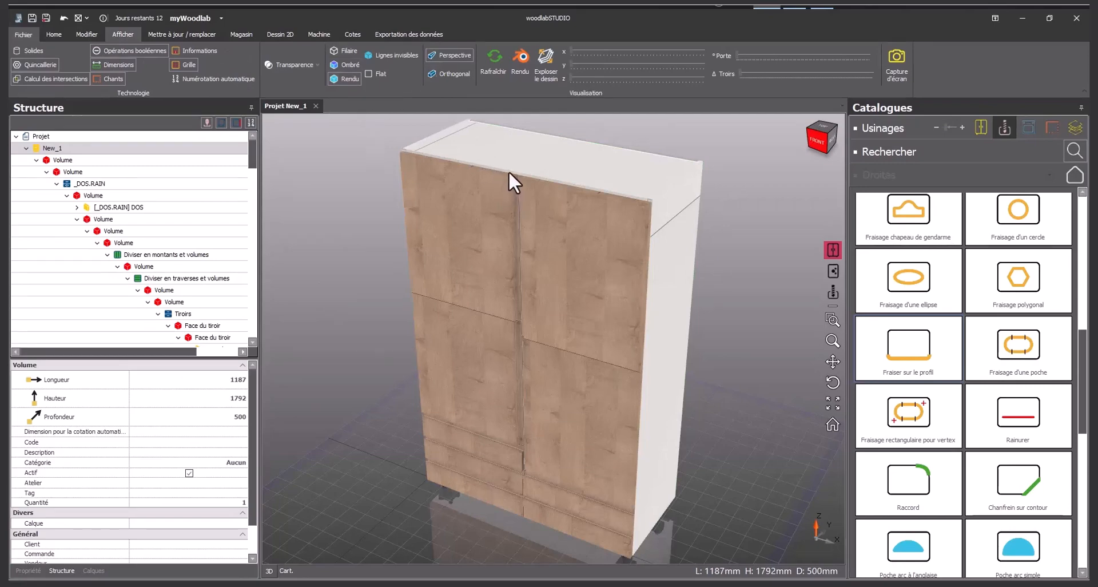
pyautogui.scroll(5, 509, 170)
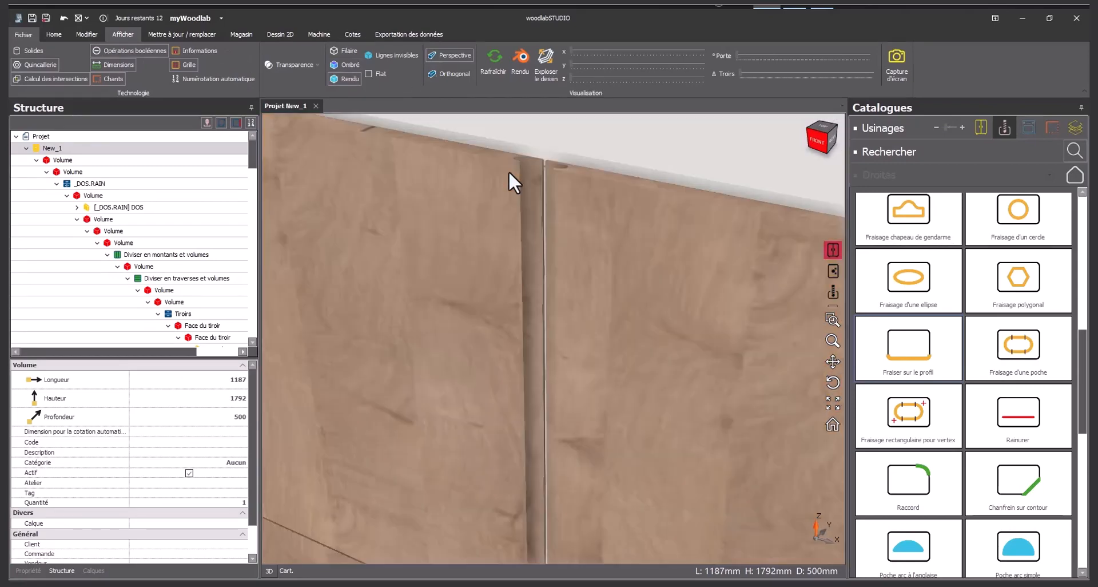
pyautogui.scroll(2, 509, 170)
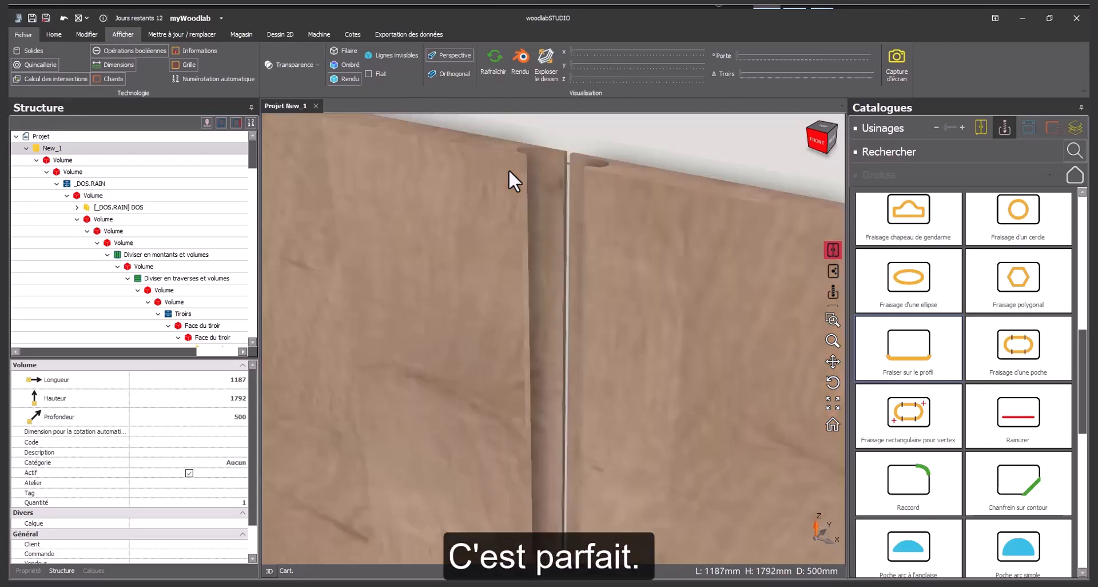
pyautogui.click(832, 424)
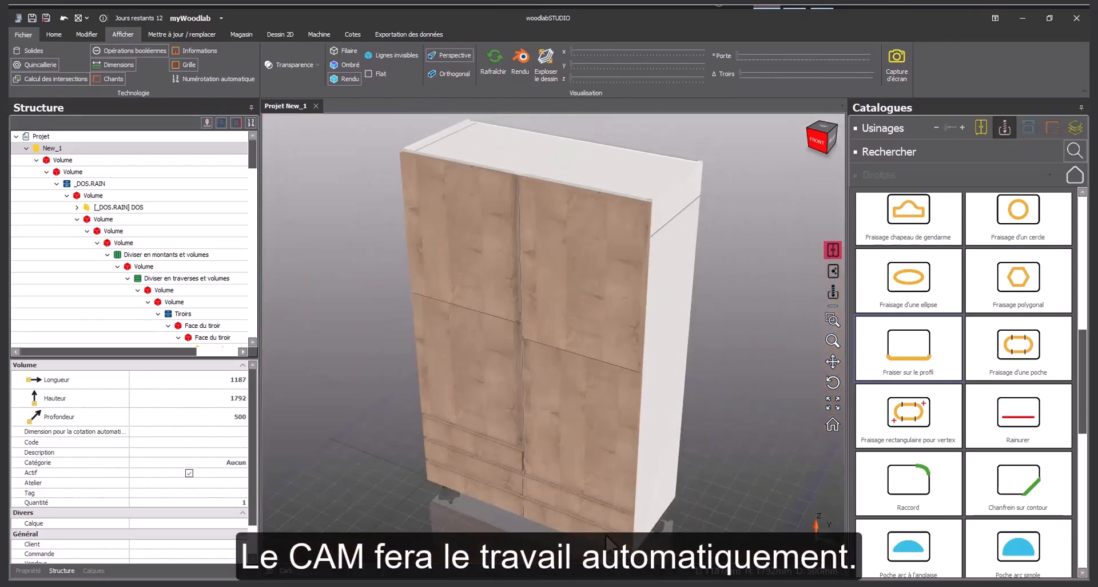
pyautogui.scroll(4, 511, 506)
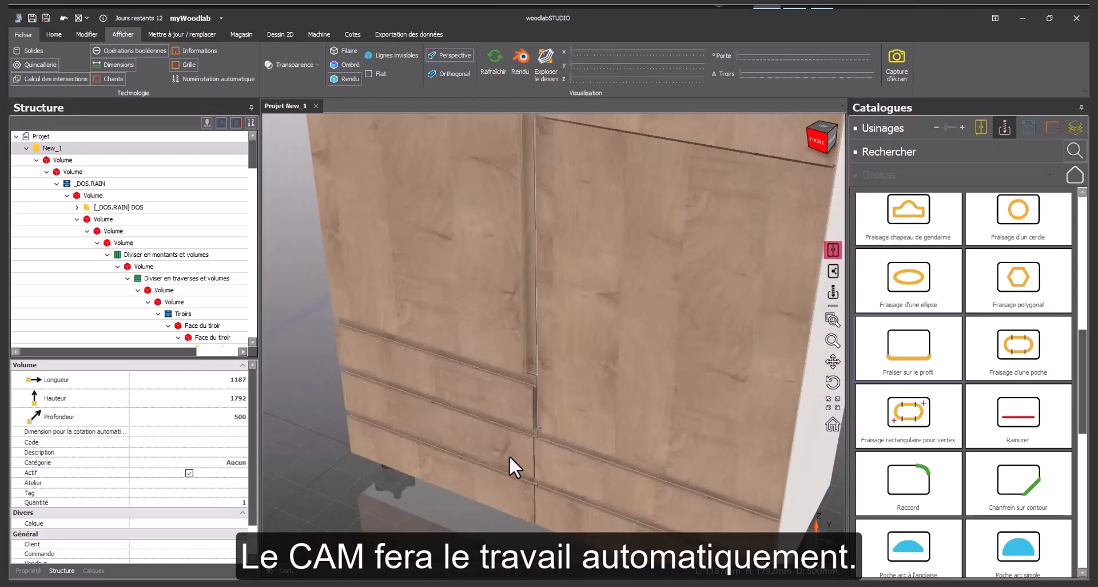
pyautogui.scroll(1, 510, 451)
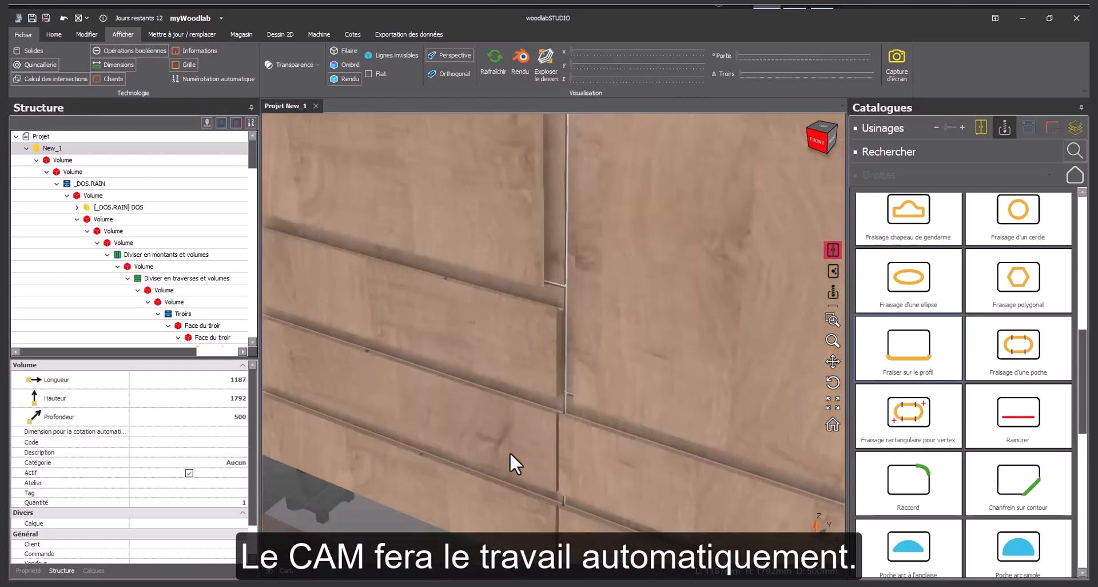
pyautogui.click(832, 424)
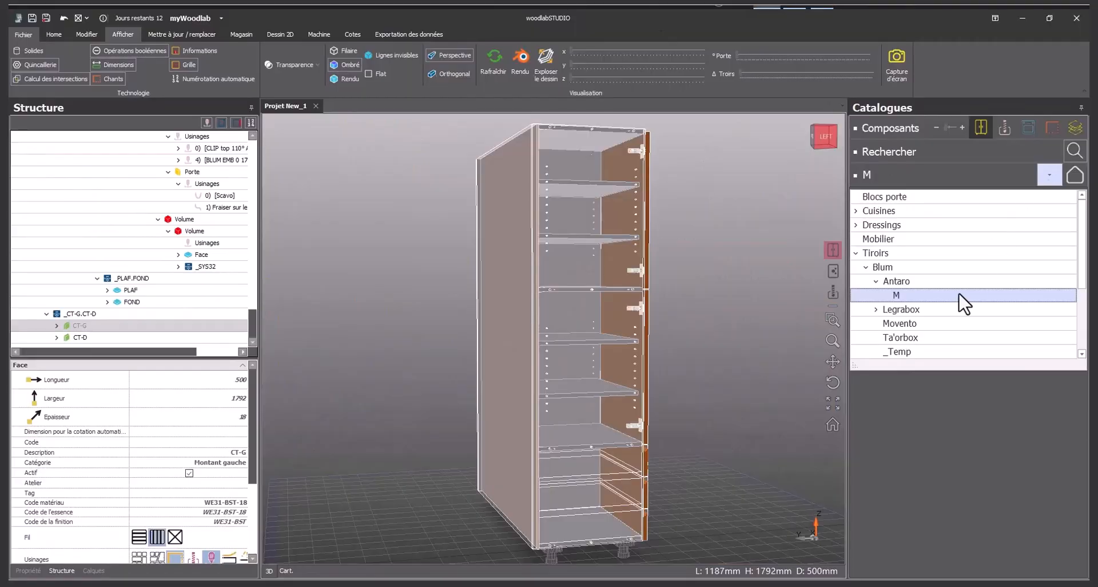
# Place Blum Antaro M drawers in the three left drawer compartments, restore the overall view and turn on the exploded drawing controls
pyautogui.doubleClick(964, 302)
pyautogui.moveTo(935, 252); pyautogui.dragTo(577, 508)
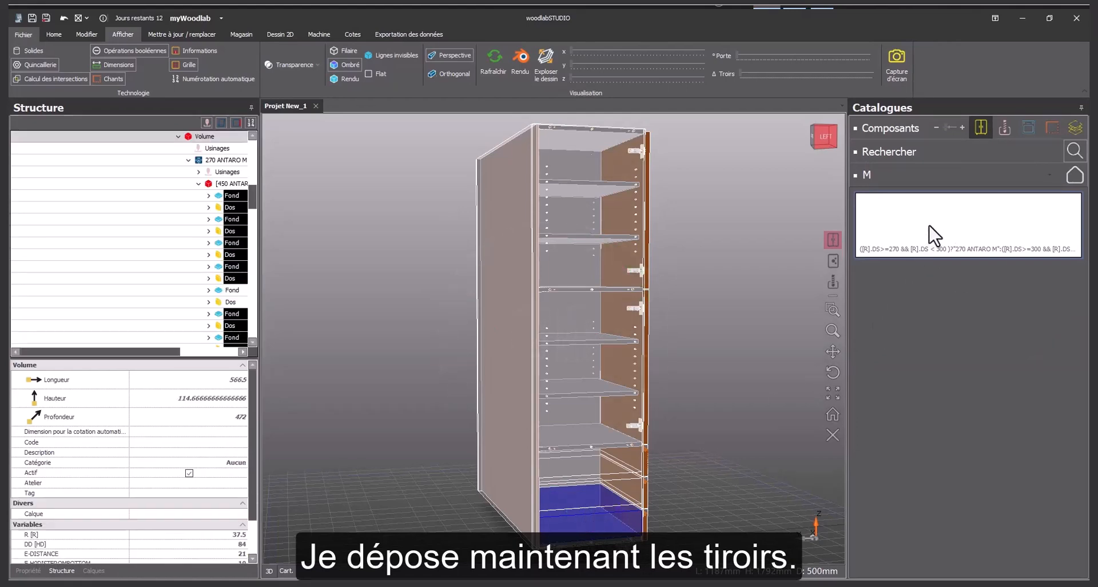
pyautogui.moveTo(934, 235); pyautogui.dragTo(572, 483)
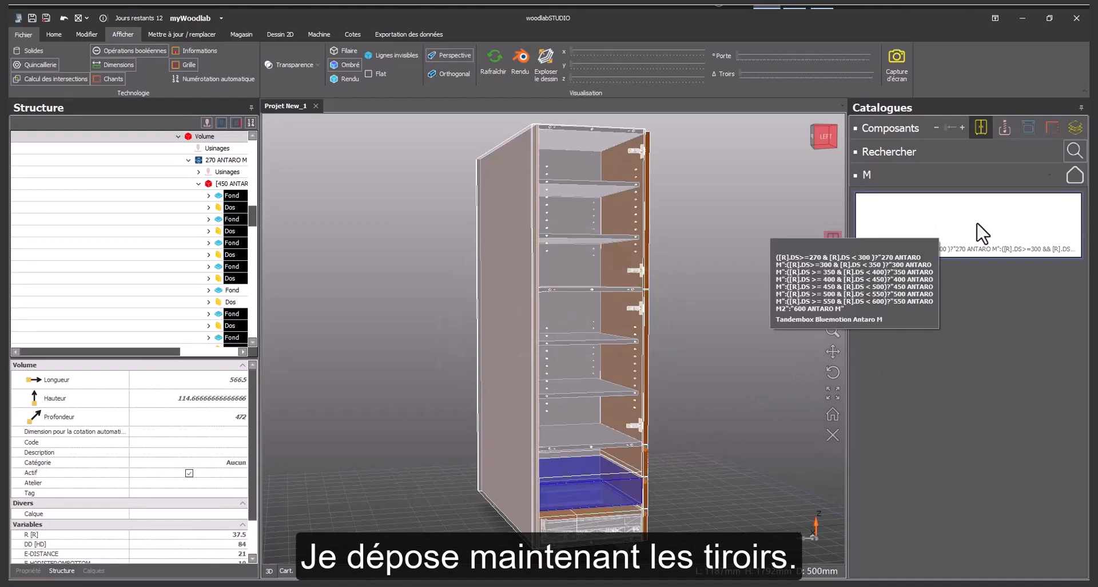
pyautogui.moveTo(912, 232); pyautogui.dragTo(571, 451)
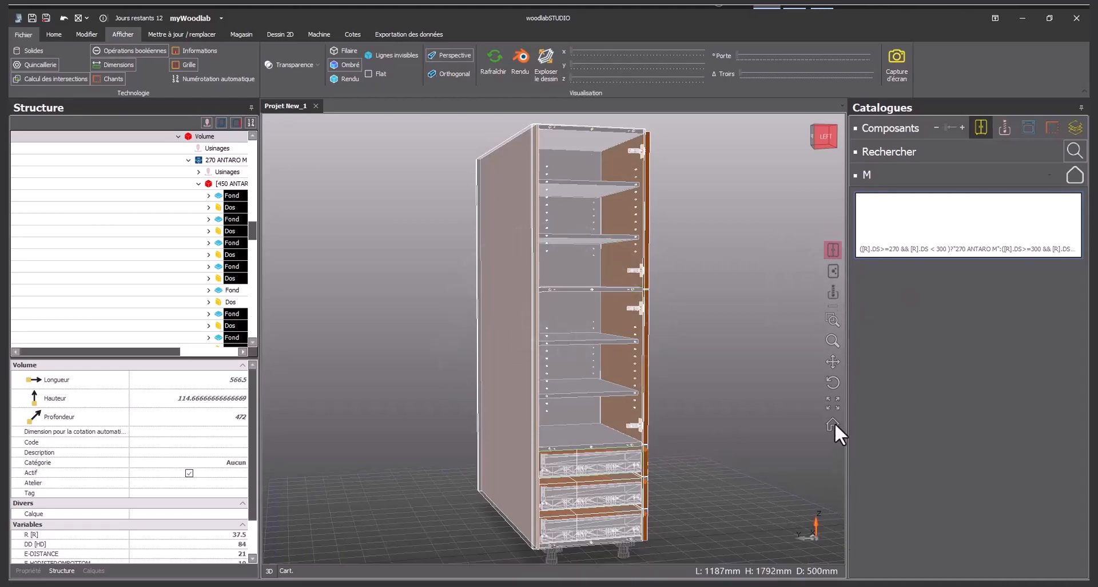
pyautogui.click(834, 425)
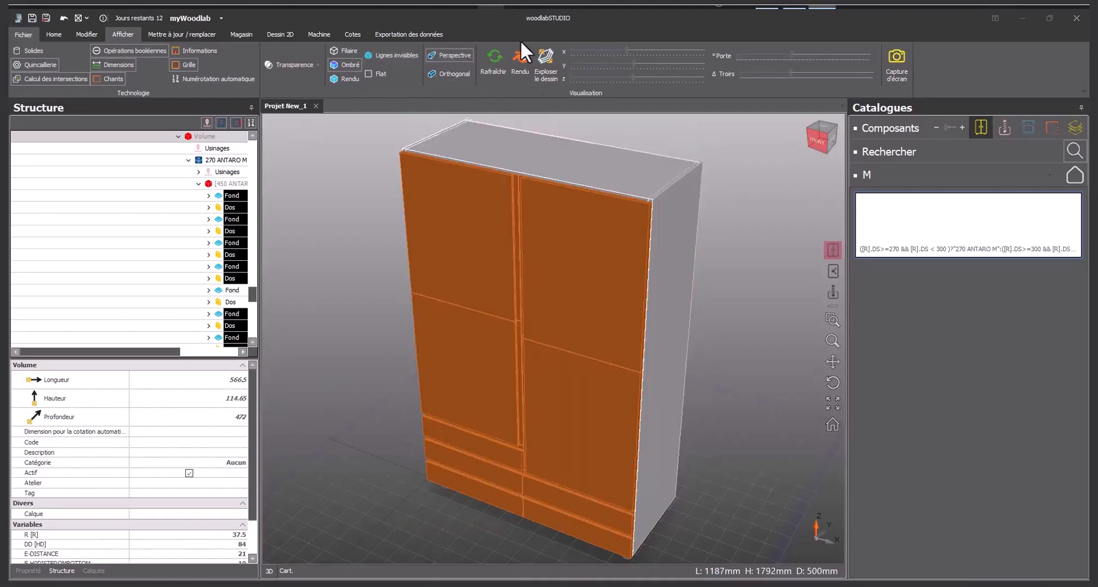
pyautogui.click(542, 68)
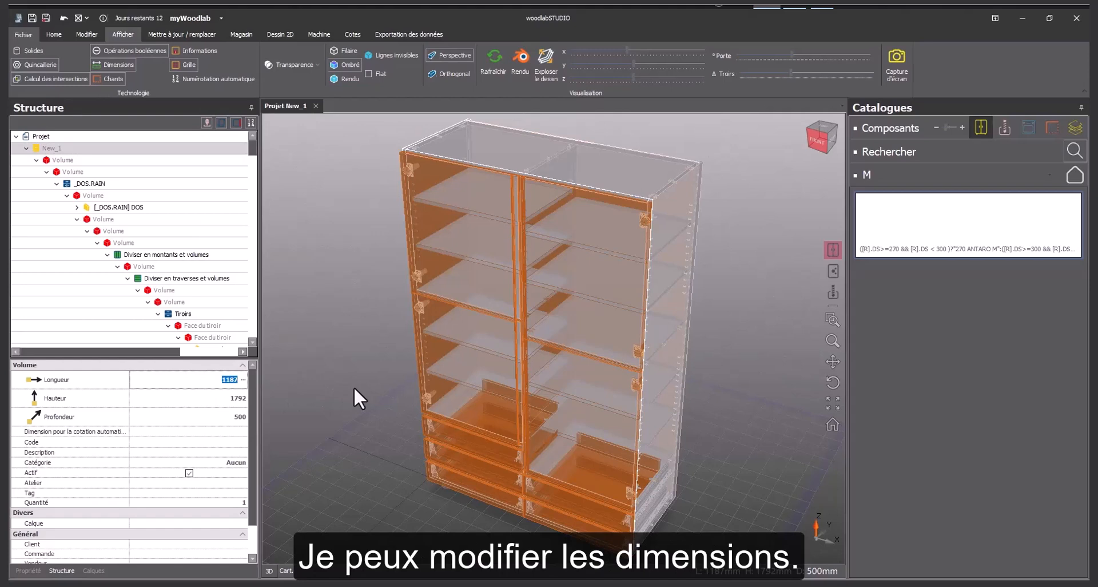
# Set the cabinet's length to 980 mm and its height to 1787 mm
pyautogui.write('980')
pyautogui.press('Tab')
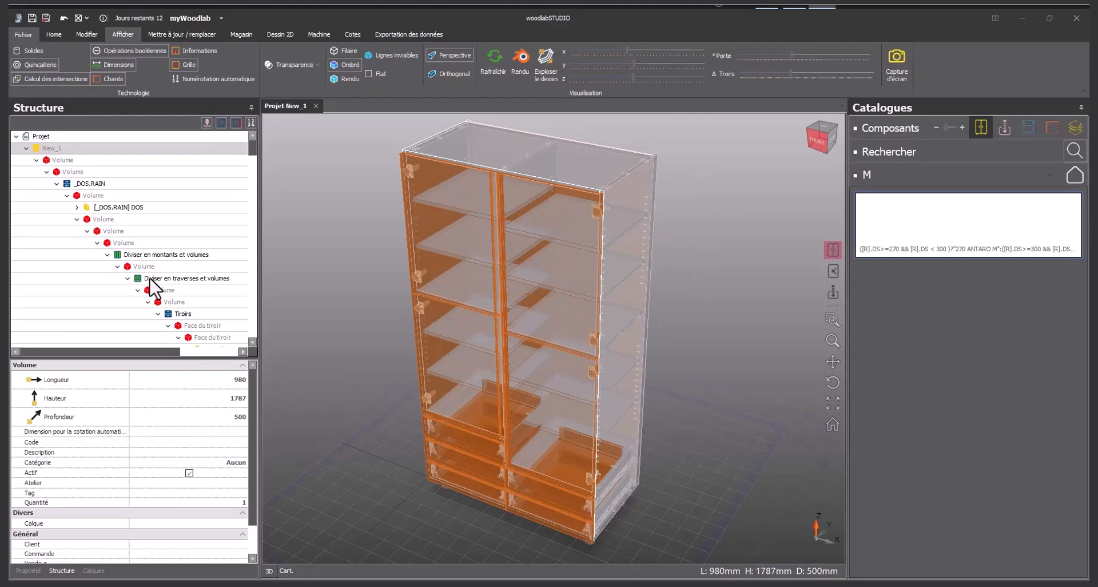
# Change the Format of the Diviser en montants et volumes division to 1;400mm
pyautogui.click(157, 281)
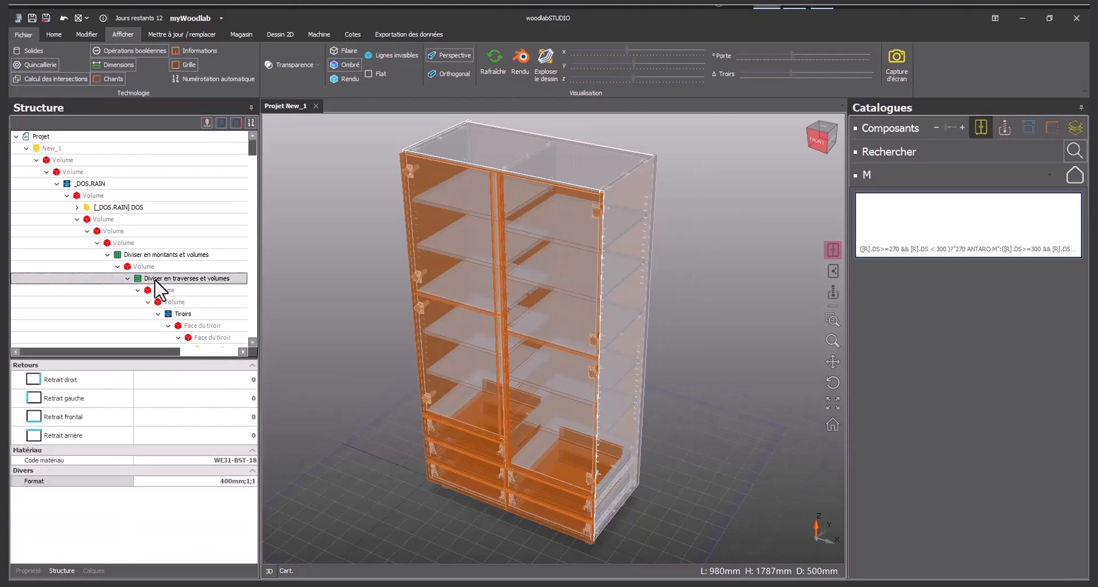
pyautogui.click(156, 258)
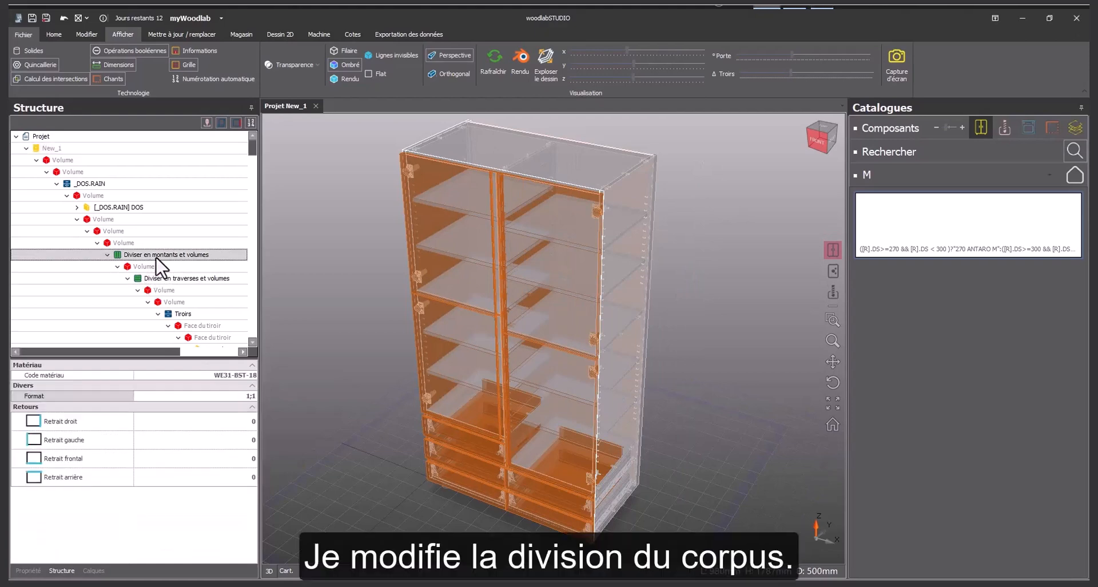
pyautogui.click(252, 396)
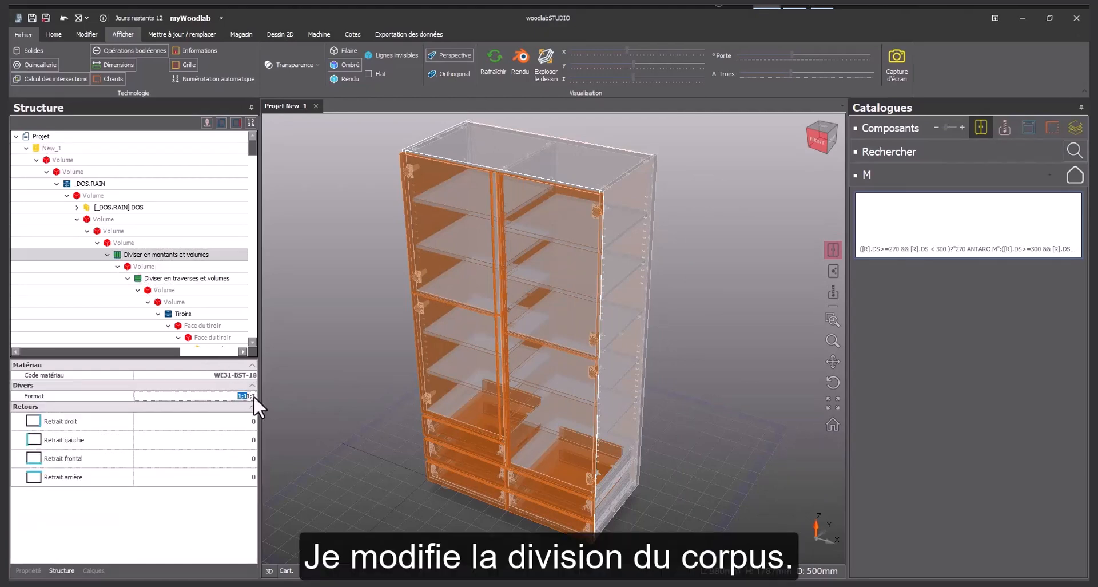
pyautogui.click(255, 396)
pyautogui.click(268, 137)
pyautogui.press('BackSpace')
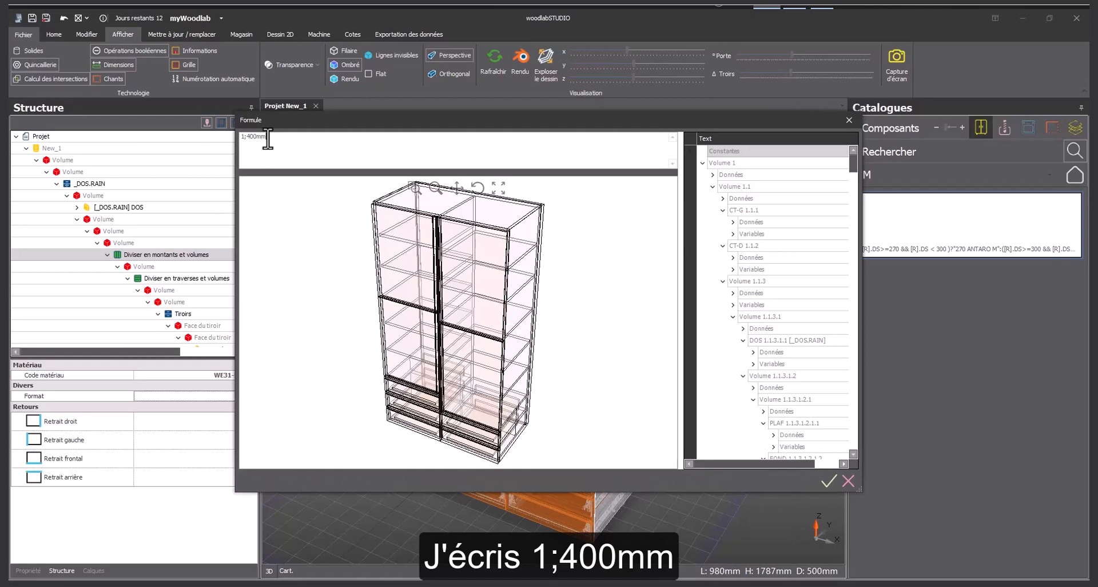
pyautogui.click(829, 480)
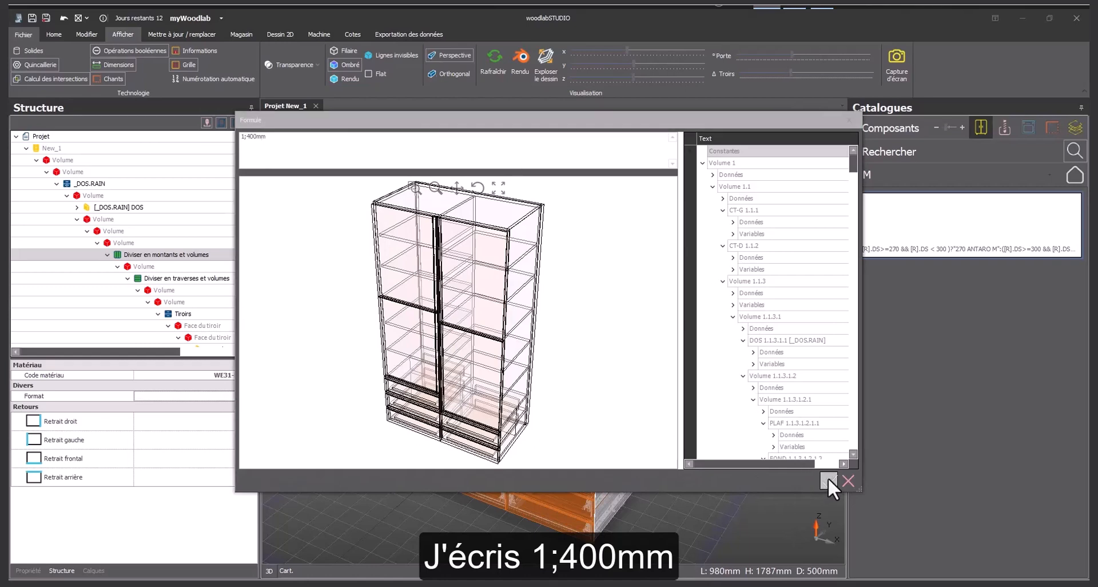